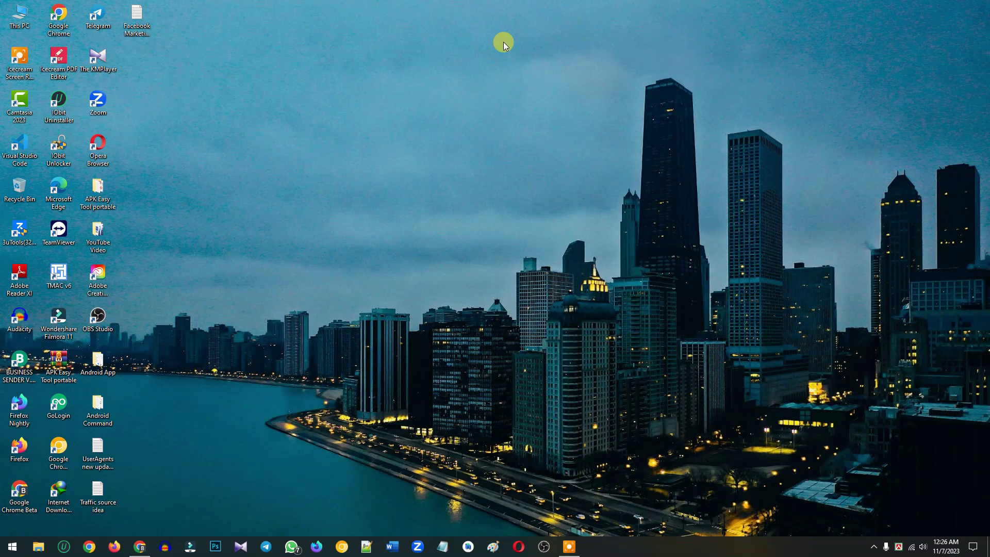
Restore the Chrome window from the taskbar to show the Payoneer home page with 0.00 balances
{"action": "left_click", "coordinate": [138, 548]}
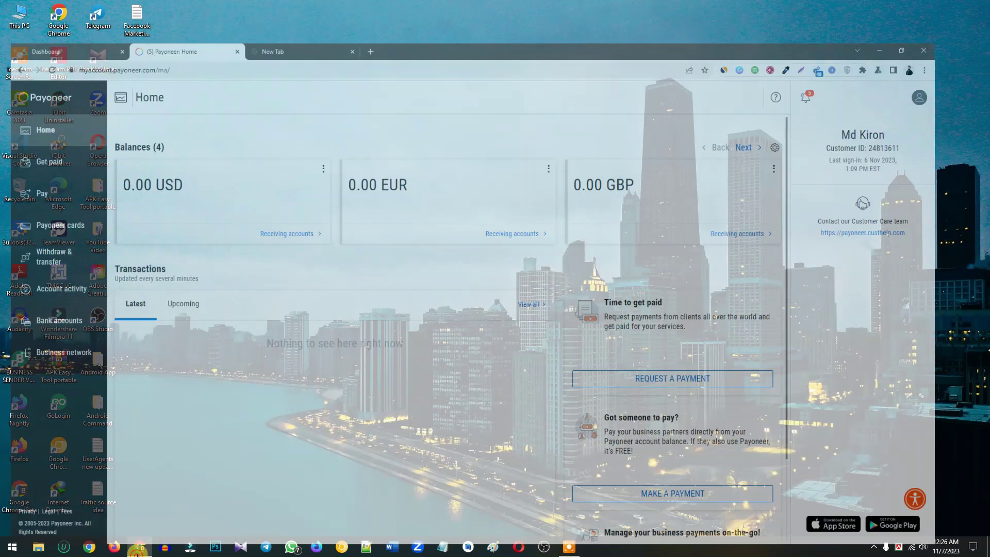
Check the registered name on the AdBlueMedia publisher profile, then return to the Payoneer tab
{"action": "left_click", "coordinate": [106, 8]}
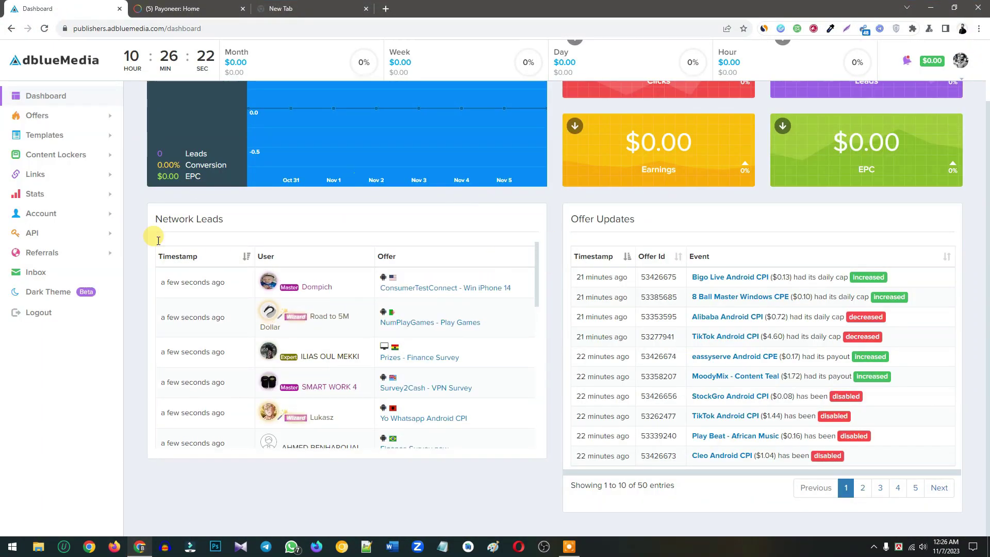
{"action": "scroll", "coordinate": [437, 297], "scroll_direction": "up", "scroll_amount": 2}
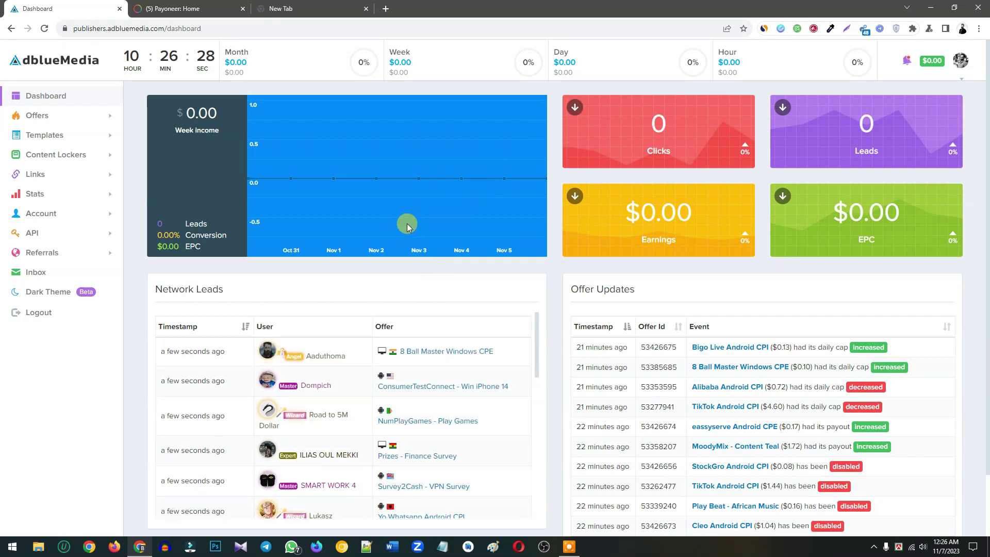
{"action": "left_click", "coordinate": [963, 60]}
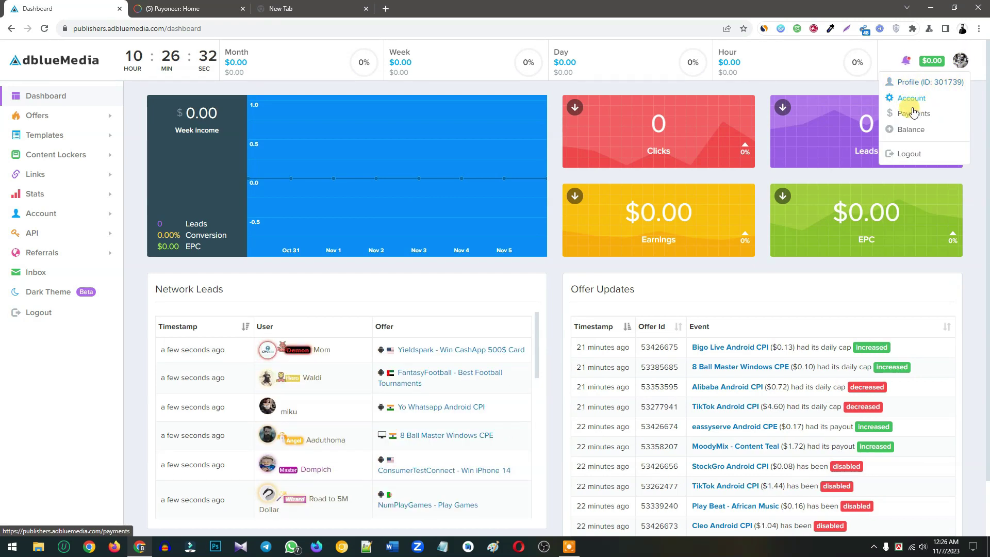
{"action": "left_click", "coordinate": [908, 83]}
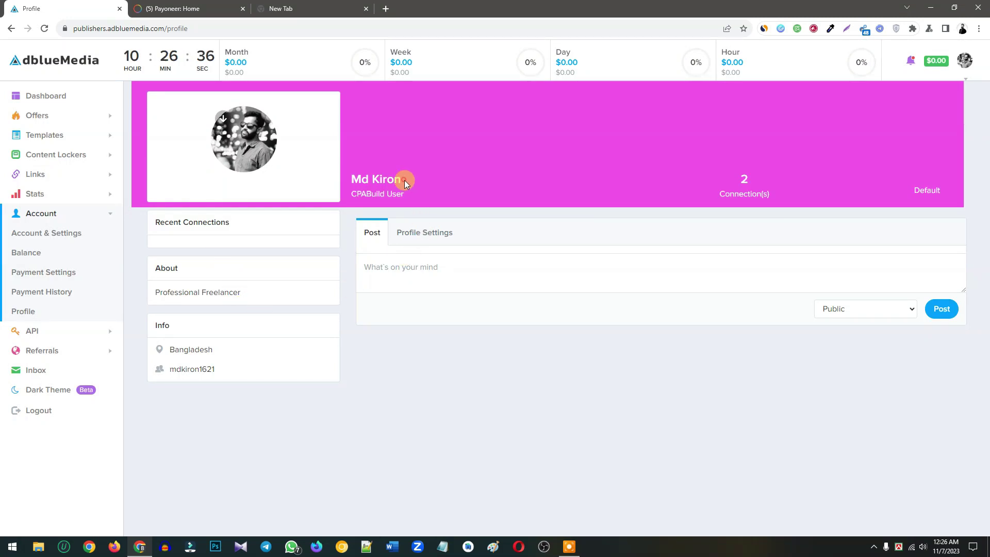
{"action": "left_click_drag", "start_coordinate": [404, 181], "coordinate": [356, 179]}
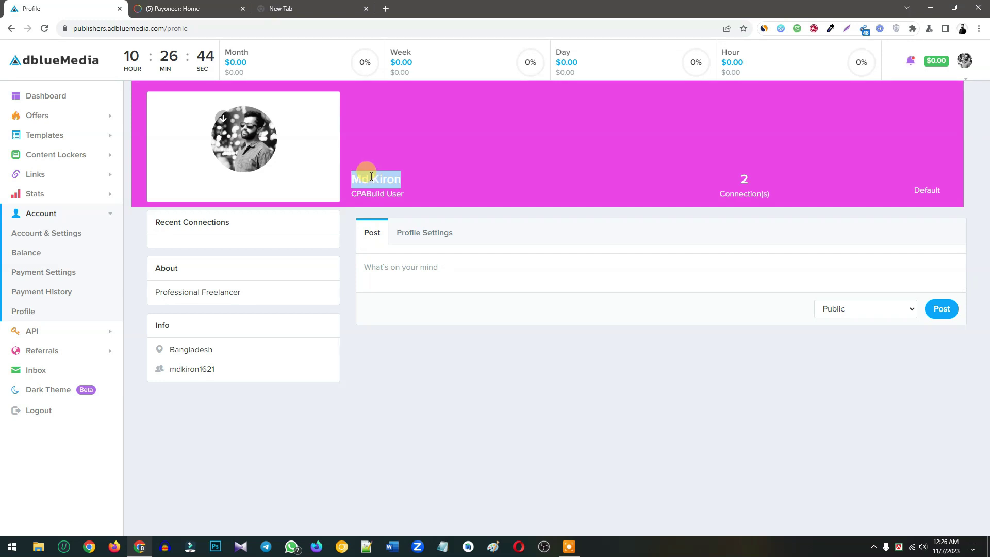
{"action": "left_click", "coordinate": [186, 10]}
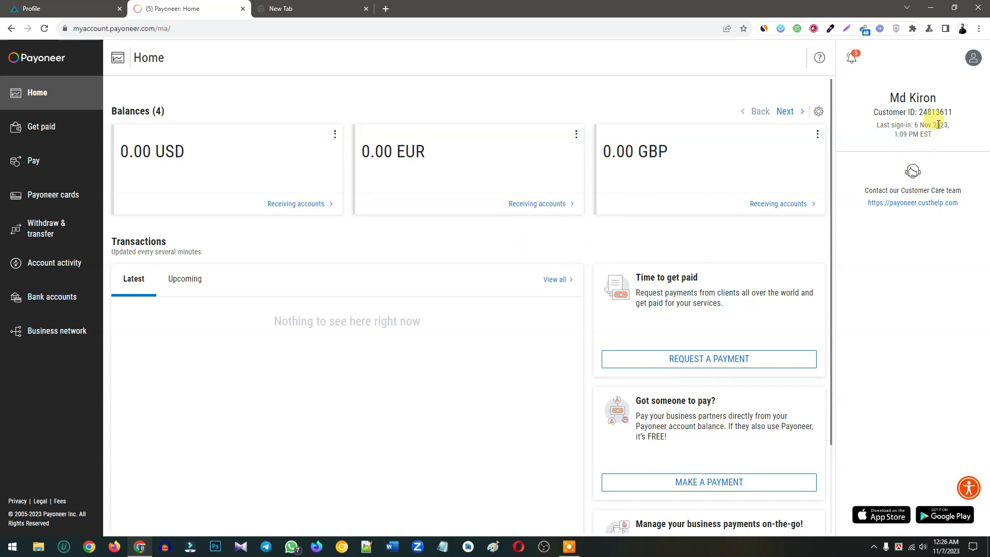
Highlight the Payoneer account holder name and compare it with the AdBlueMedia profile name
{"action": "left_click_drag", "start_coordinate": [939, 98], "coordinate": [880, 100]}
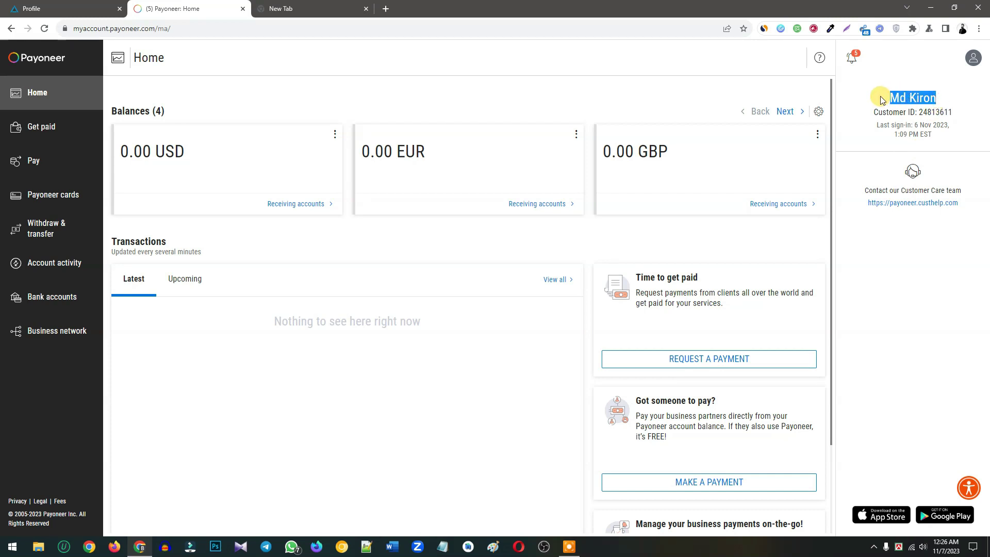
{"action": "left_click", "coordinate": [57, 9]}
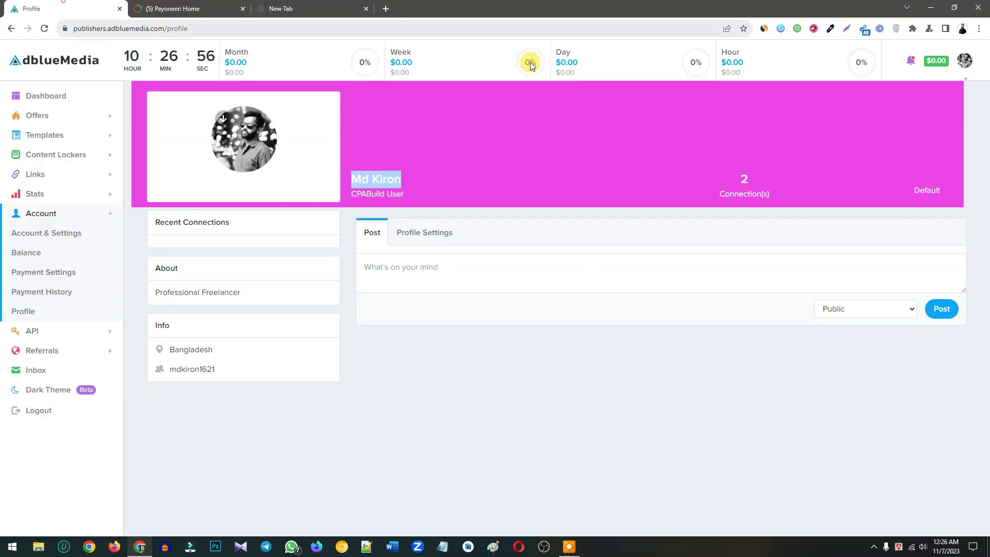
{"action": "left_click", "coordinate": [182, 11]}
{"action": "left_click", "coordinate": [922, 93]}
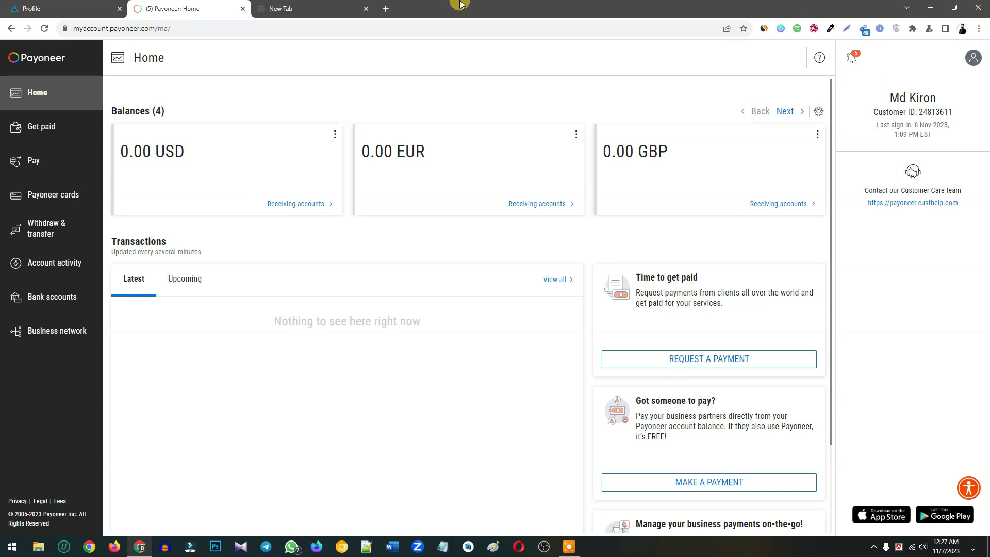
{"action": "left_click", "coordinate": [61, 8]}
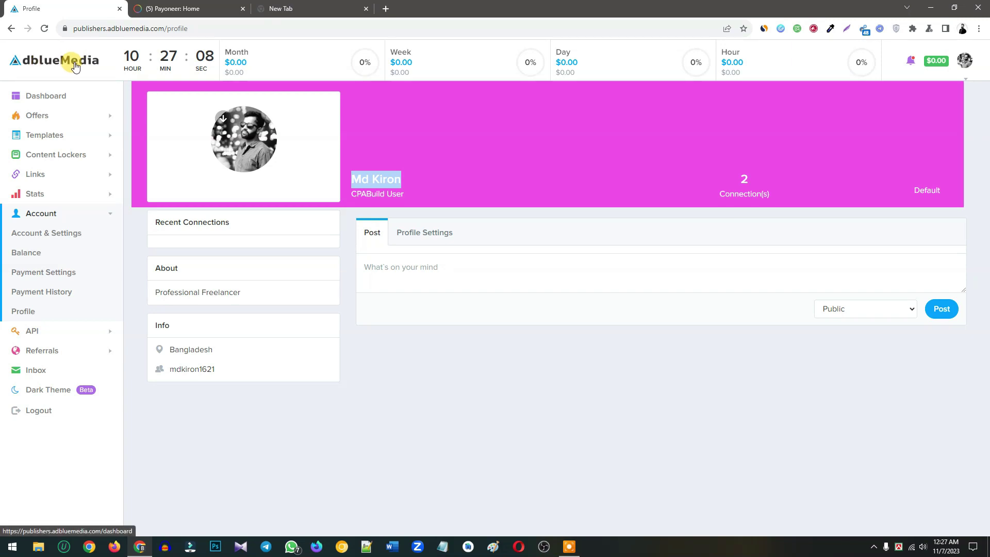
{"action": "left_click", "coordinate": [176, 8]}
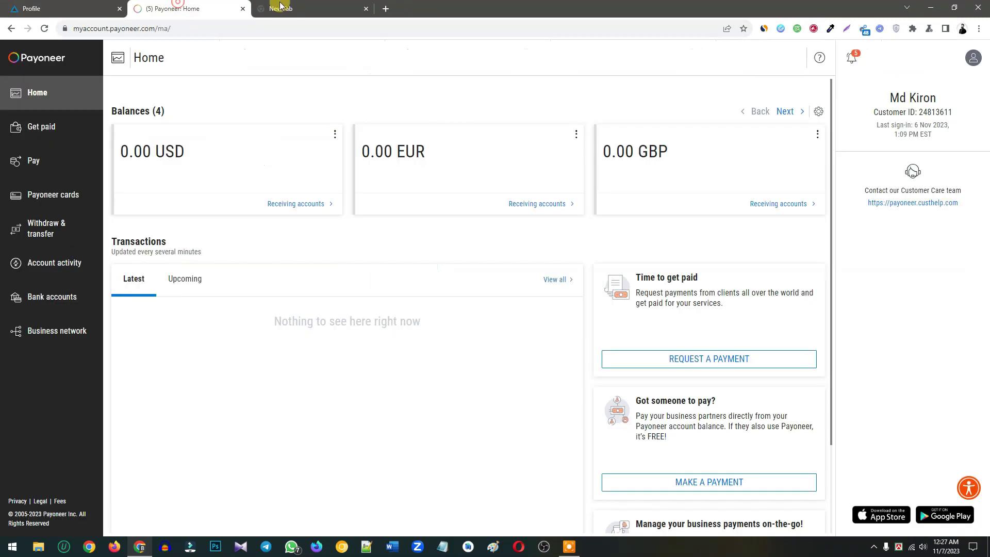
{"action": "left_click_drag", "start_coordinate": [938, 98], "coordinate": [883, 98]}
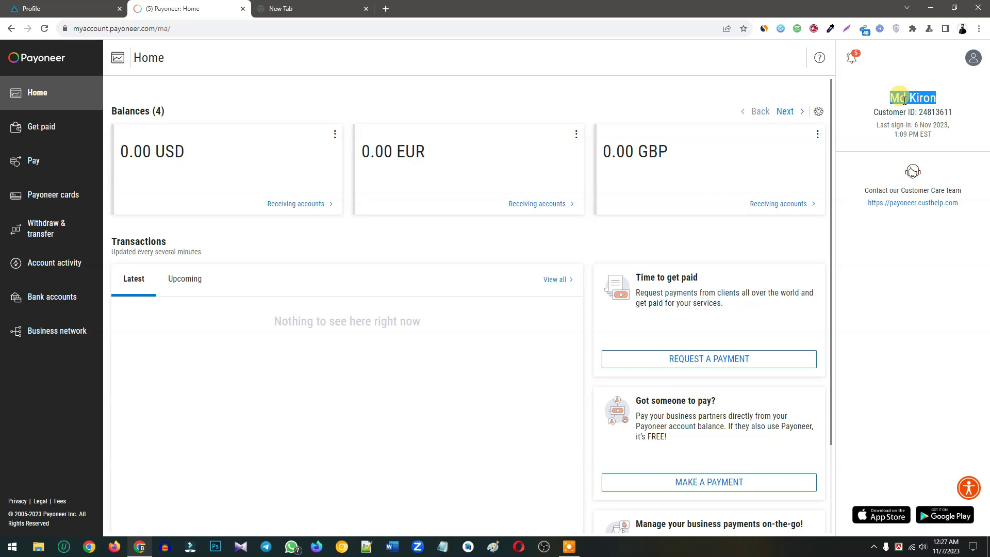
{"action": "key", "text": "ctrl+shift+Tab"}
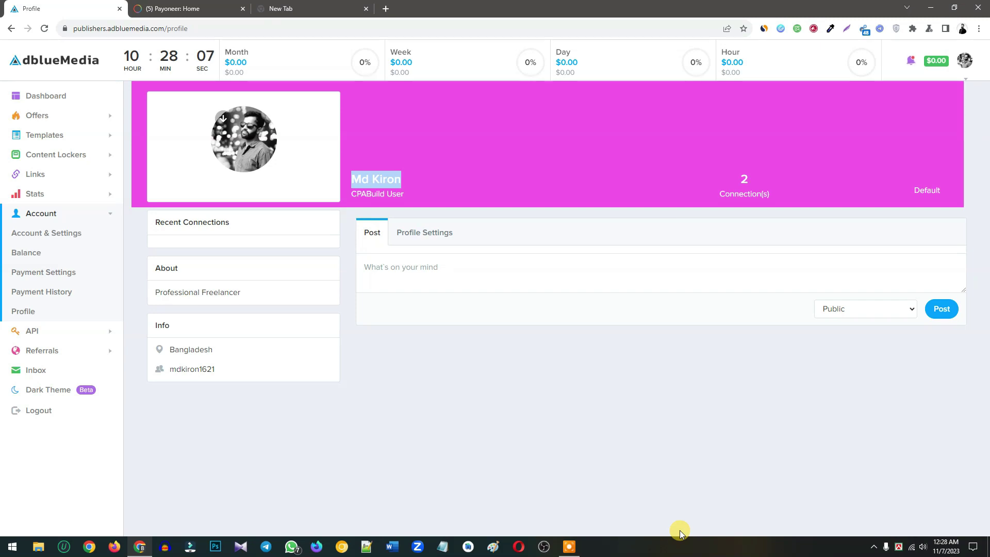
Open Dashboard, expand Account in the sidebar and go to Payment Settings
{"action": "left_click", "coordinate": [415, 242]}
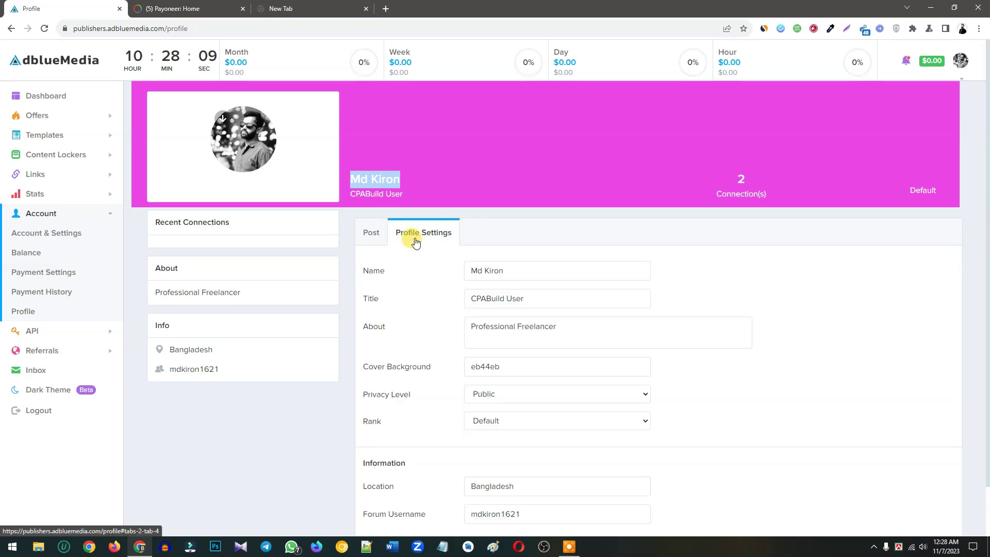
{"action": "left_click", "coordinate": [365, 235]}
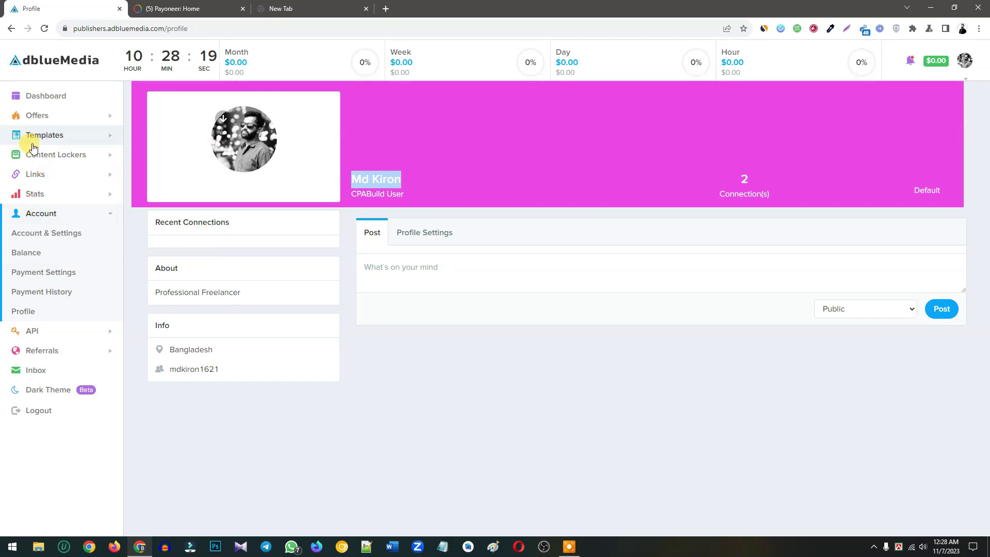
{"action": "left_click", "coordinate": [47, 99]}
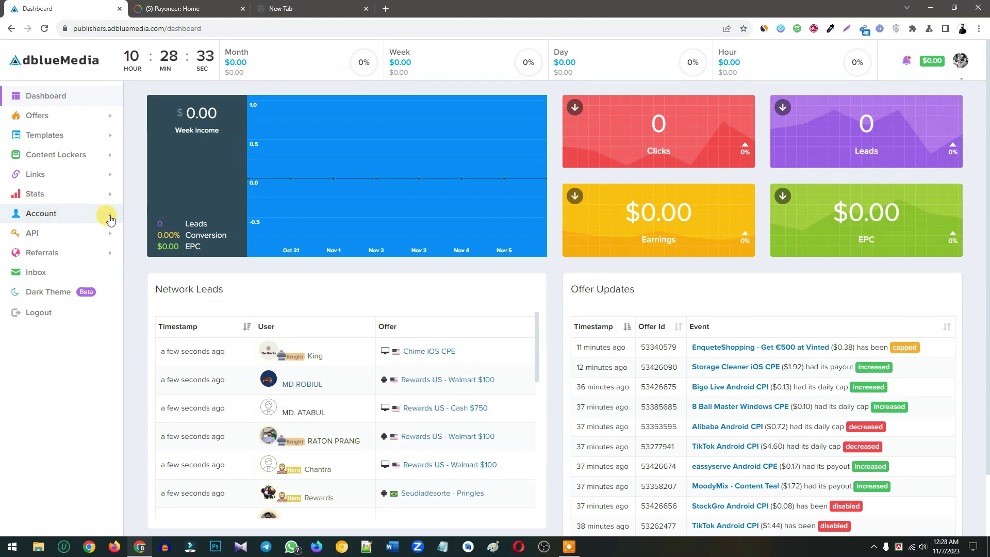
{"action": "left_click", "coordinate": [110, 219]}
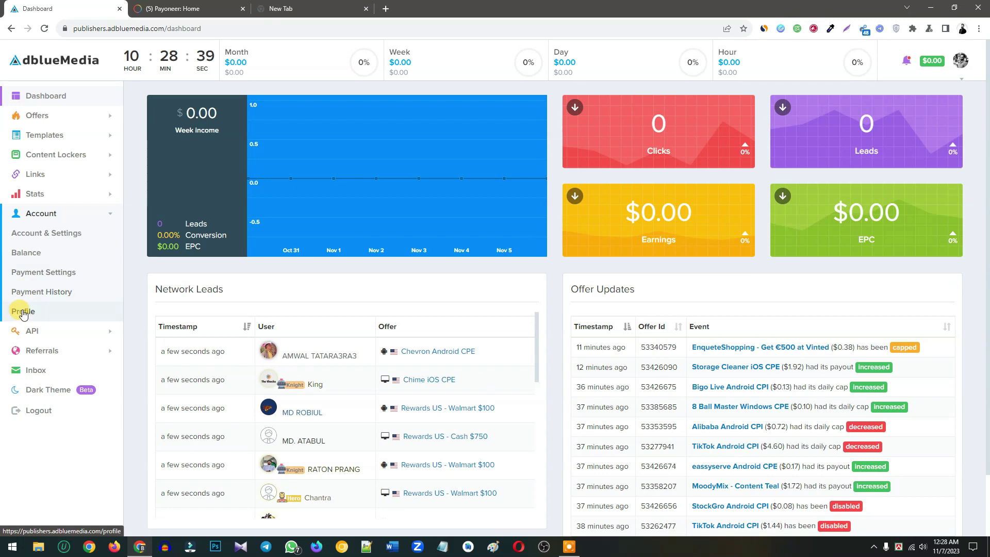
{"action": "left_click", "coordinate": [47, 278]}
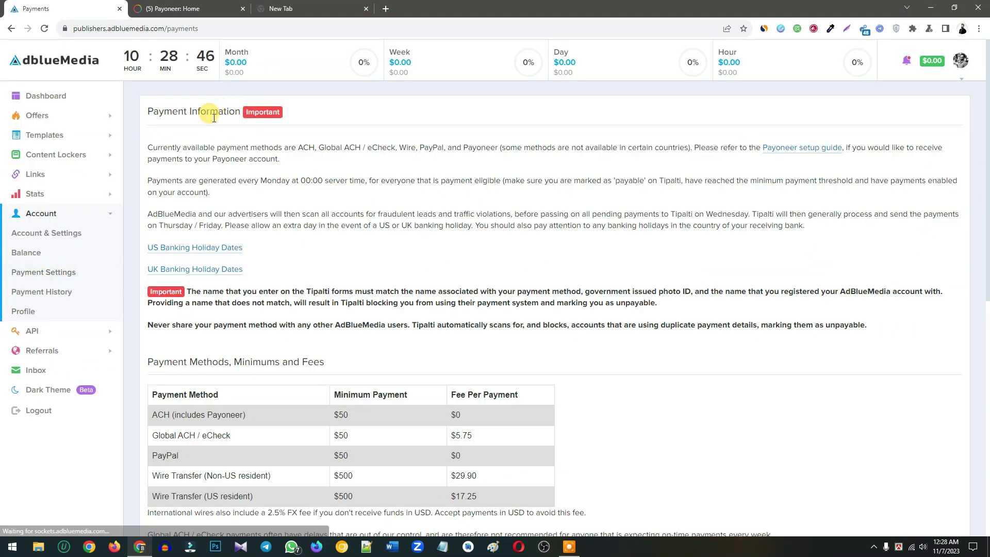
{"action": "left_click_drag", "start_coordinate": [148, 147], "coordinate": [290, 181]}
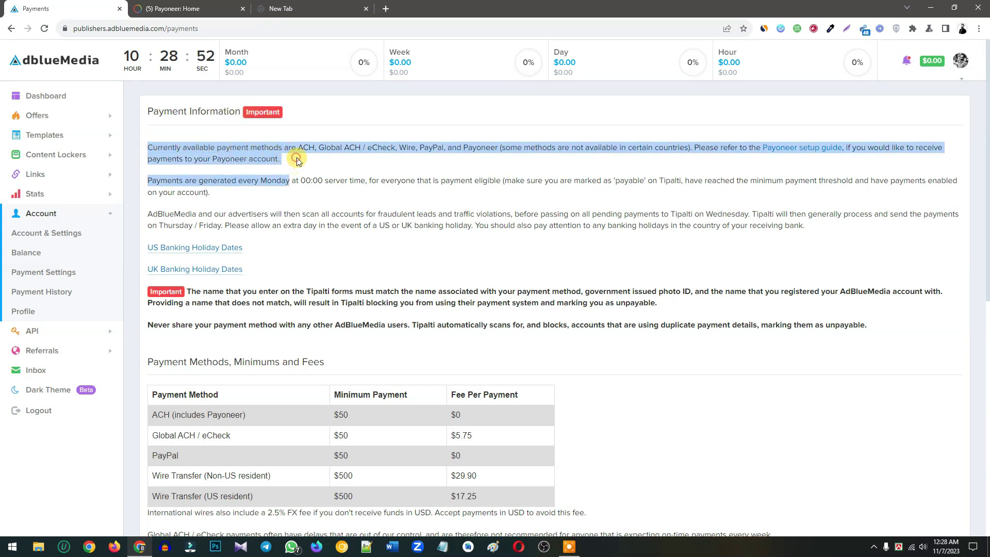
{"action": "left_click", "coordinate": [171, 155]}
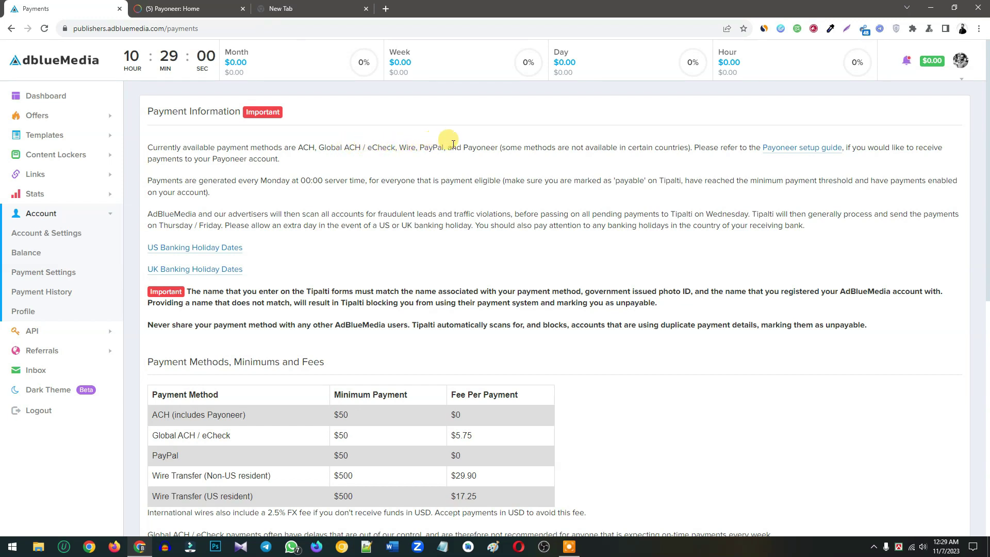
{"action": "left_click_drag", "start_coordinate": [498, 148], "coordinate": [298, 147]}
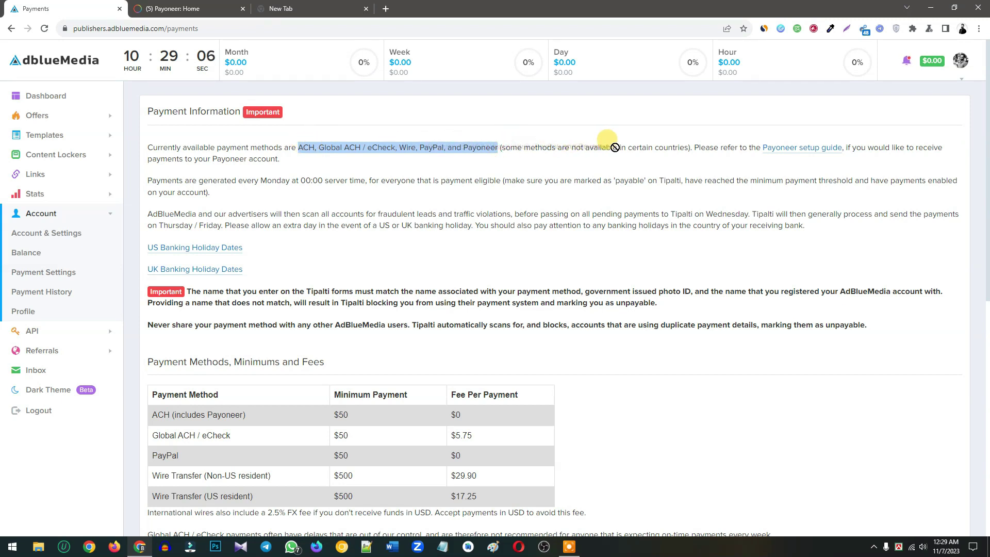
{"action": "left_click", "coordinate": [685, 148]}
{"action": "left_click_drag", "start_coordinate": [670, 148], "coordinate": [464, 149]}
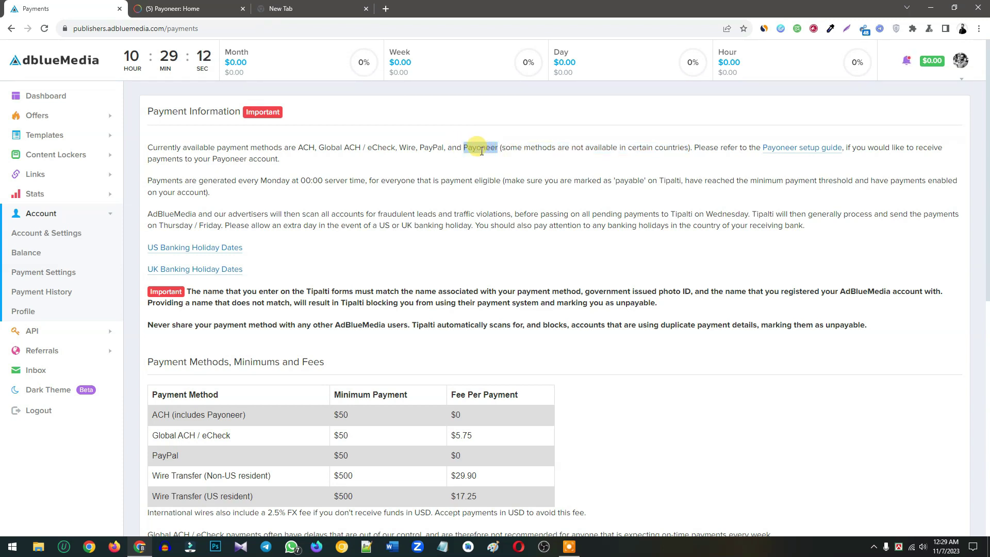
{"action": "left_click_drag", "start_coordinate": [692, 149], "coordinate": [756, 150]}
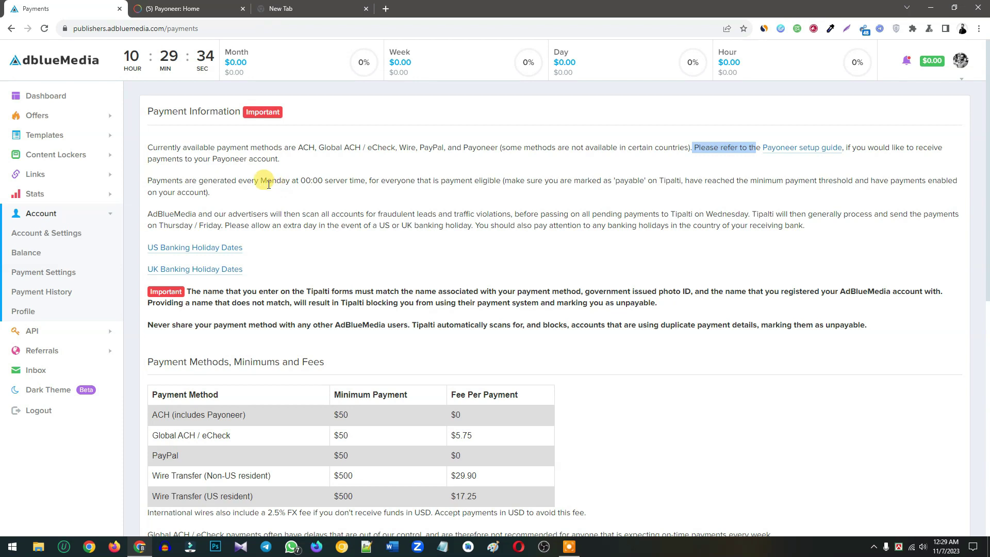
{"action": "left_click_drag", "start_coordinate": [262, 181], "coordinate": [283, 180]}
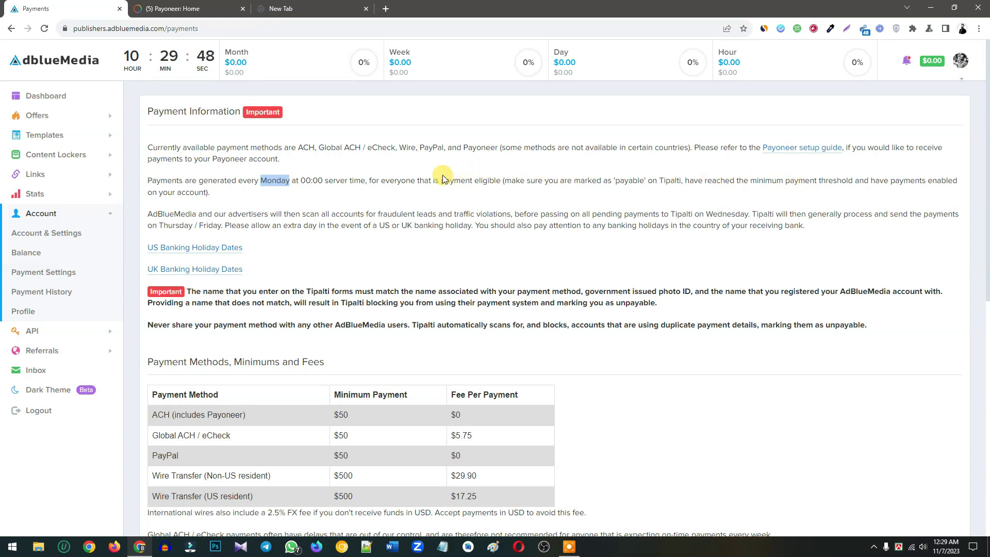
{"action": "left_click", "coordinate": [267, 183]}
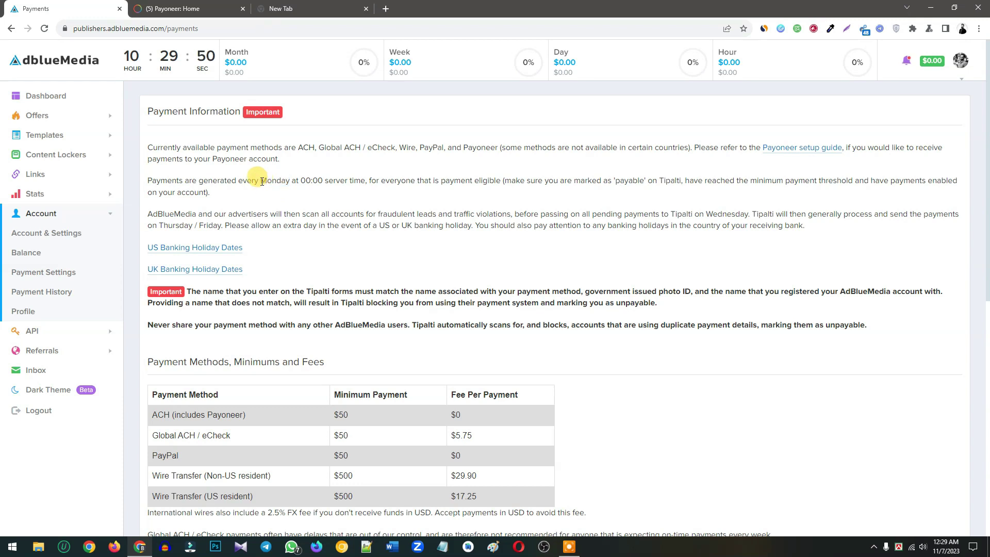
{"action": "left_click_drag", "start_coordinate": [260, 182], "coordinate": [287, 182]}
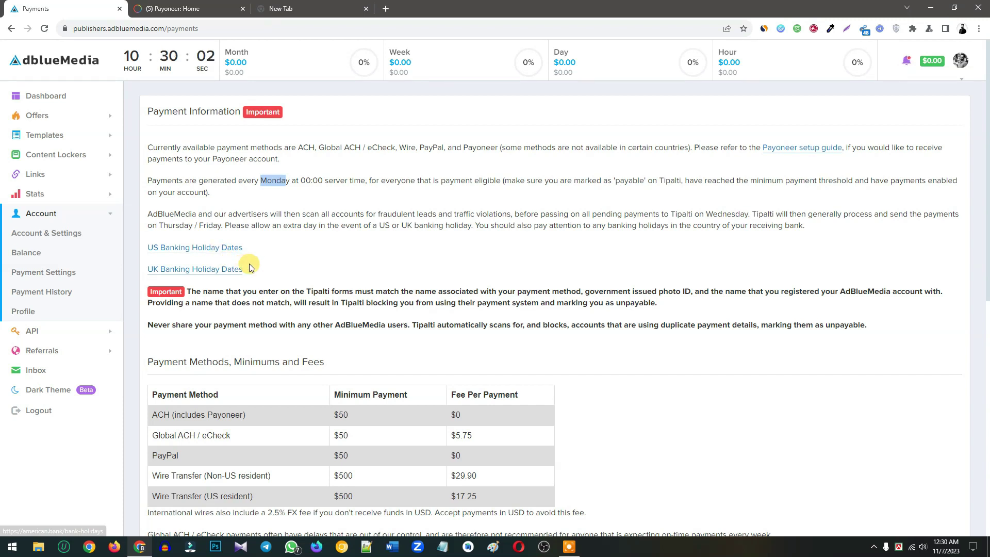
{"action": "scroll", "coordinate": [253, 265], "scroll_direction": "down", "scroll_amount": 5}
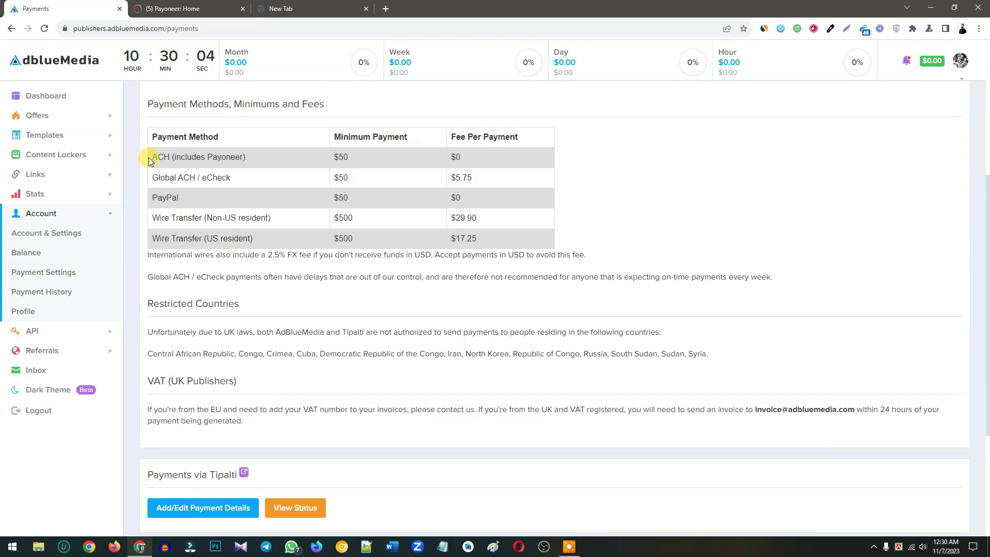
{"action": "left_click_drag", "start_coordinate": [152, 158], "coordinate": [317, 163]}
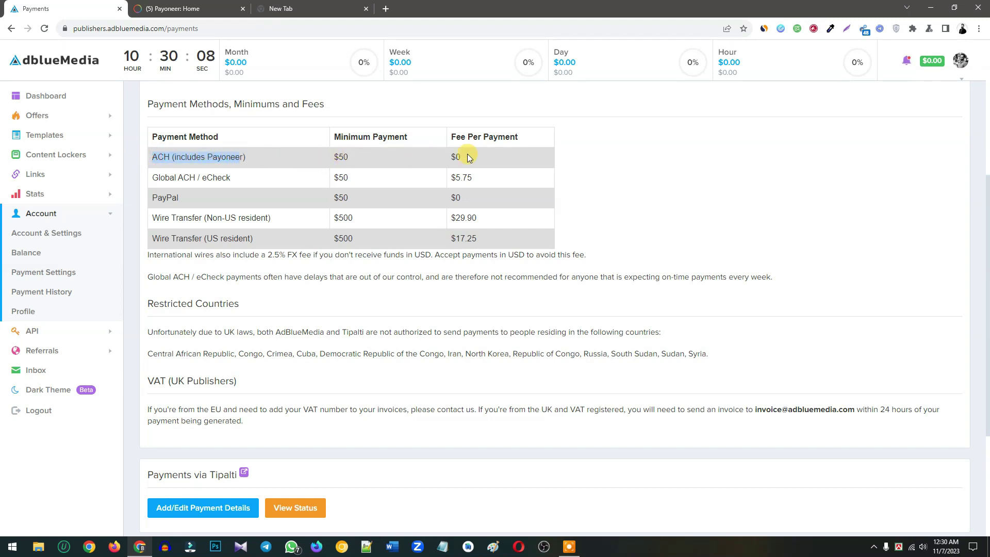
{"action": "left_click_drag", "start_coordinate": [333, 177], "coordinate": [342, 177]}
{"action": "left_click", "coordinate": [457, 176]}
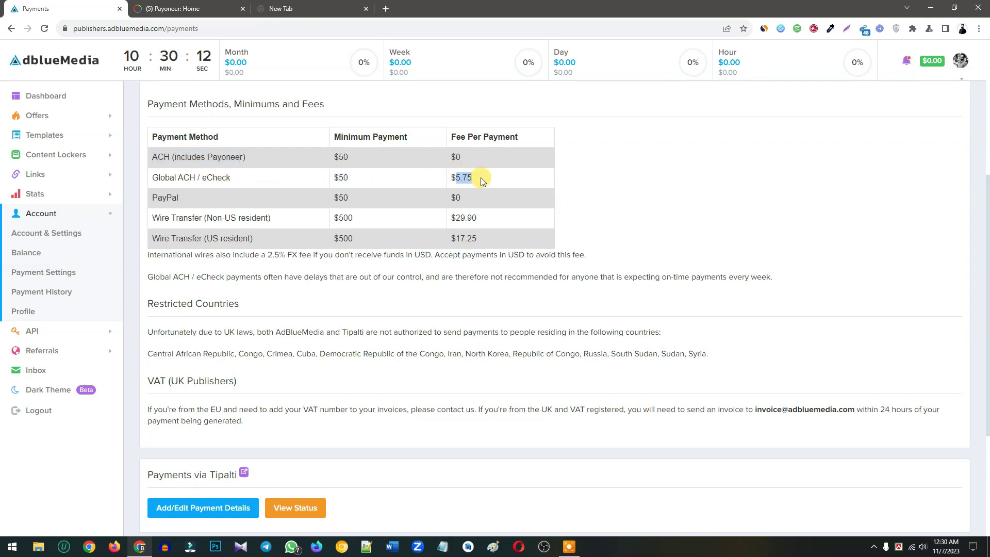
{"action": "left_click_drag", "start_coordinate": [165, 199], "coordinate": [324, 197]}
{"action": "left_click_drag", "start_coordinate": [159, 216], "coordinate": [324, 220]}
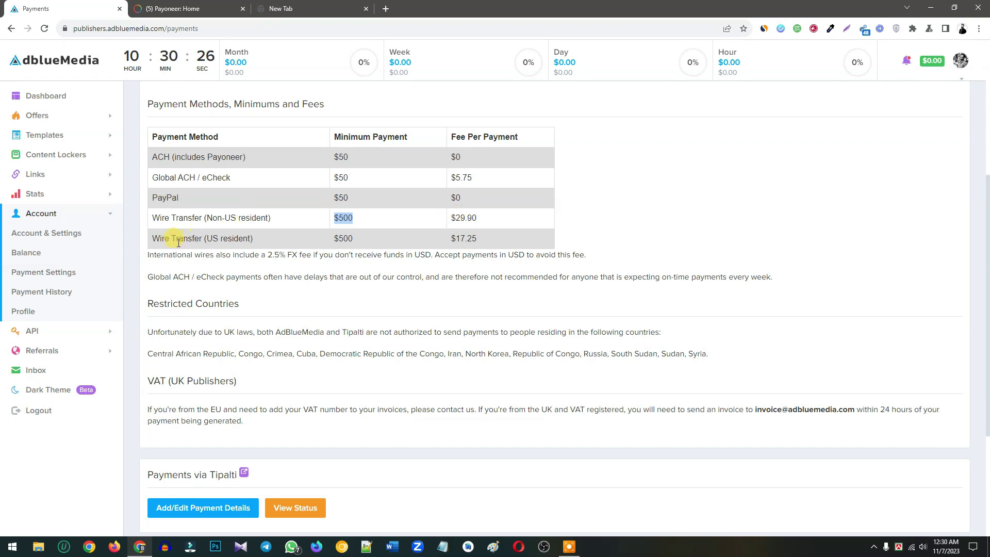
{"action": "left_click_drag", "start_coordinate": [157, 241], "coordinate": [248, 239]}
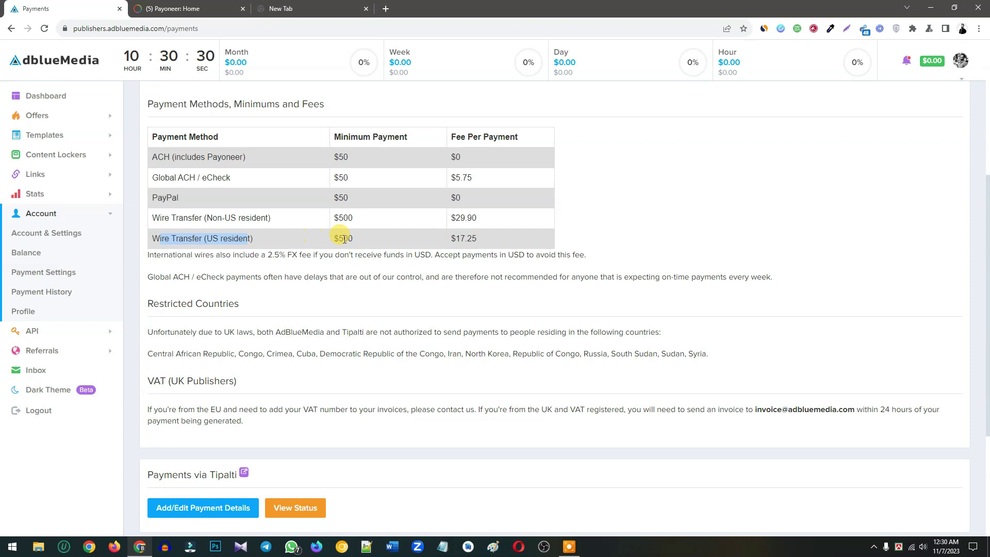
{"action": "left_click_drag", "start_coordinate": [481, 237], "coordinate": [438, 239]}
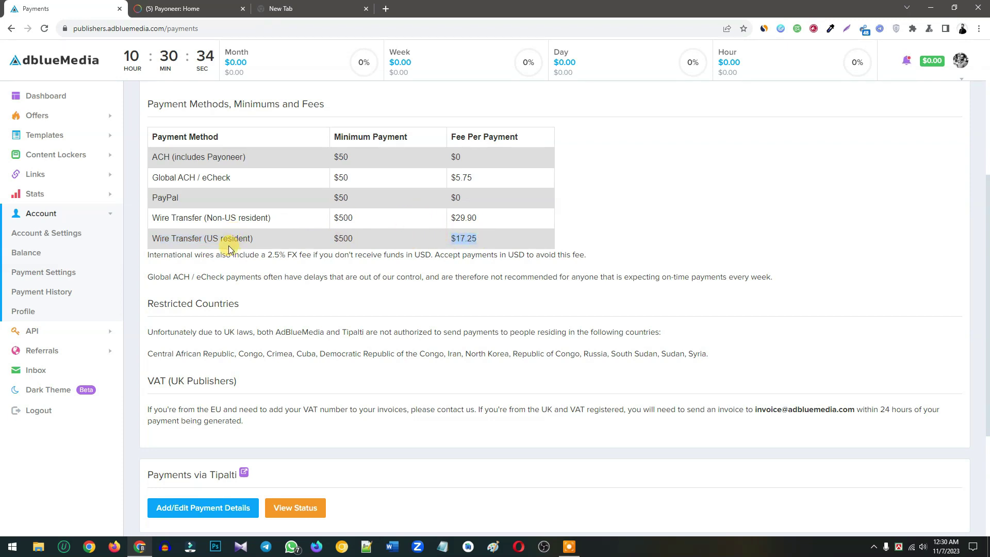
{"action": "scroll", "coordinate": [179, 299], "scroll_direction": "down", "scroll_amount": 1}
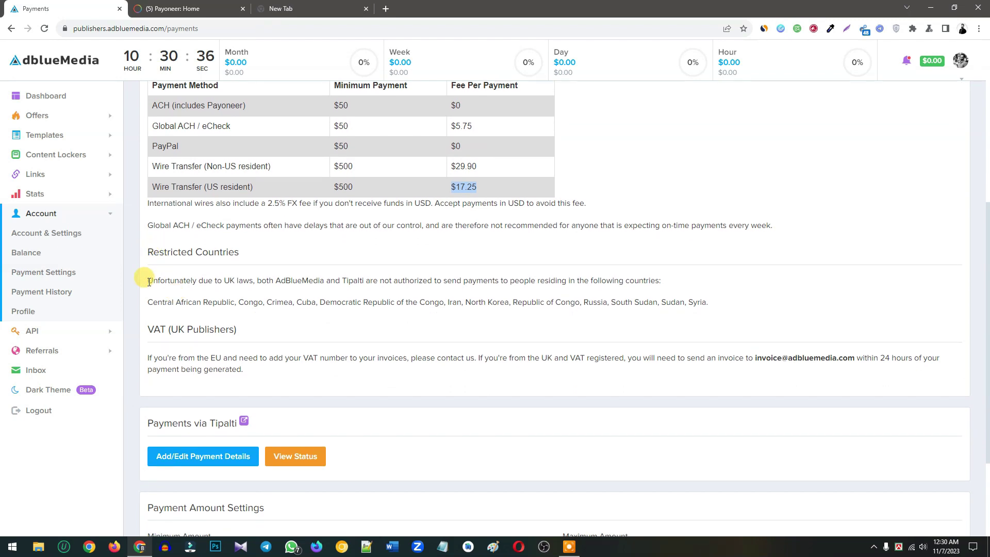
{"action": "left_click_drag", "start_coordinate": [148, 282], "coordinate": [269, 282]}
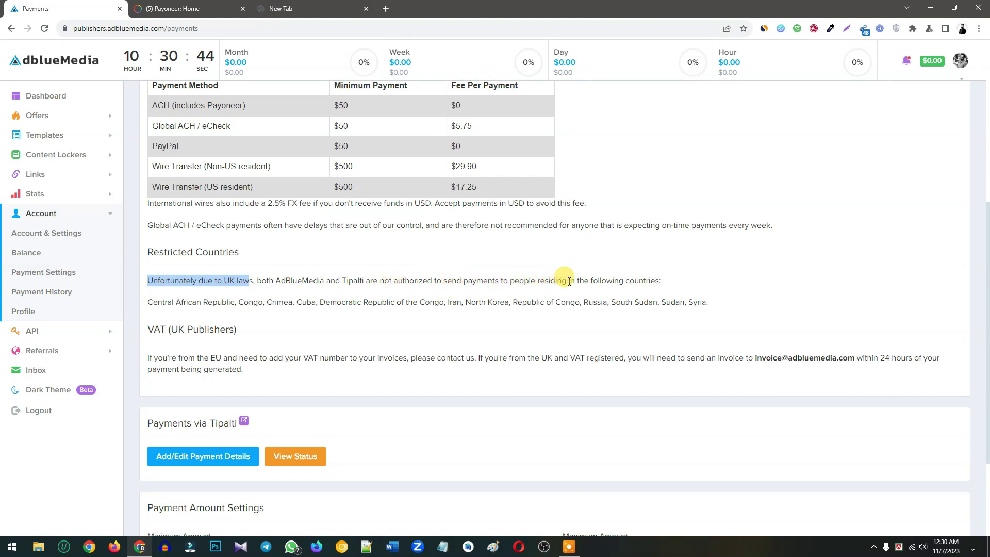
{"action": "mouse_move", "coordinate": [150, 301]}
{"action": "left_mouse_down"}
{"action": "mouse_move", "coordinate": [698, 302]}
{"action": "mouse_move", "coordinate": [152, 307]}
{"action": "left_mouse_up"}
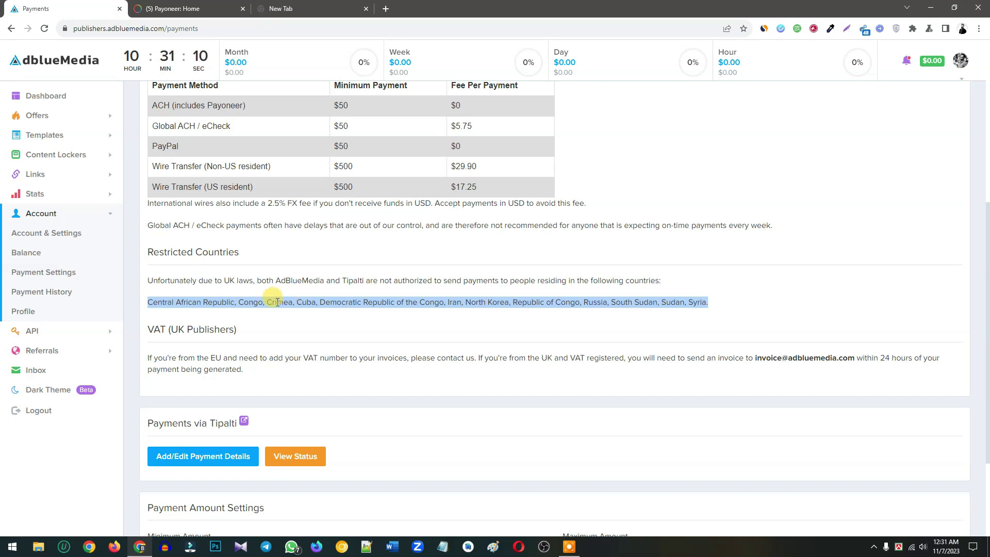
{"action": "scroll", "coordinate": [279, 303], "scroll_direction": "down", "scroll_amount": 1}
{"action": "left_click_drag", "start_coordinate": [148, 279], "coordinate": [244, 279]}
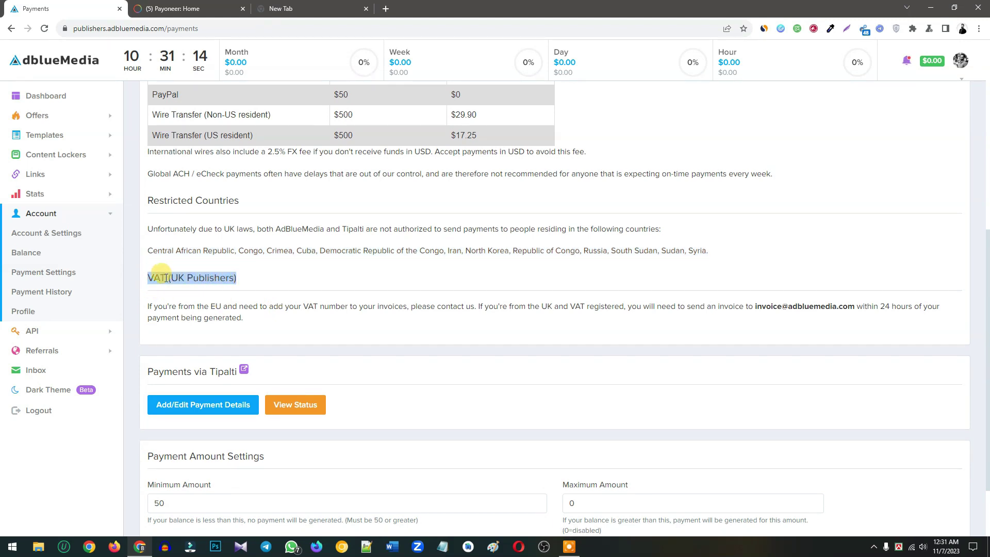
{"action": "left_click_drag", "start_coordinate": [149, 301], "coordinate": [285, 305]}
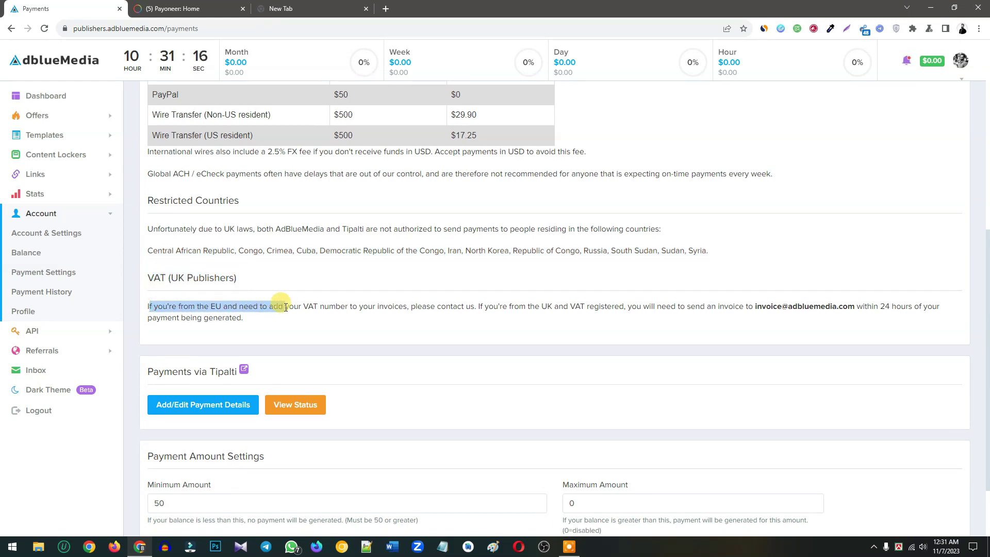
{"action": "left_click_drag", "start_coordinate": [880, 307], "coordinate": [921, 319]}
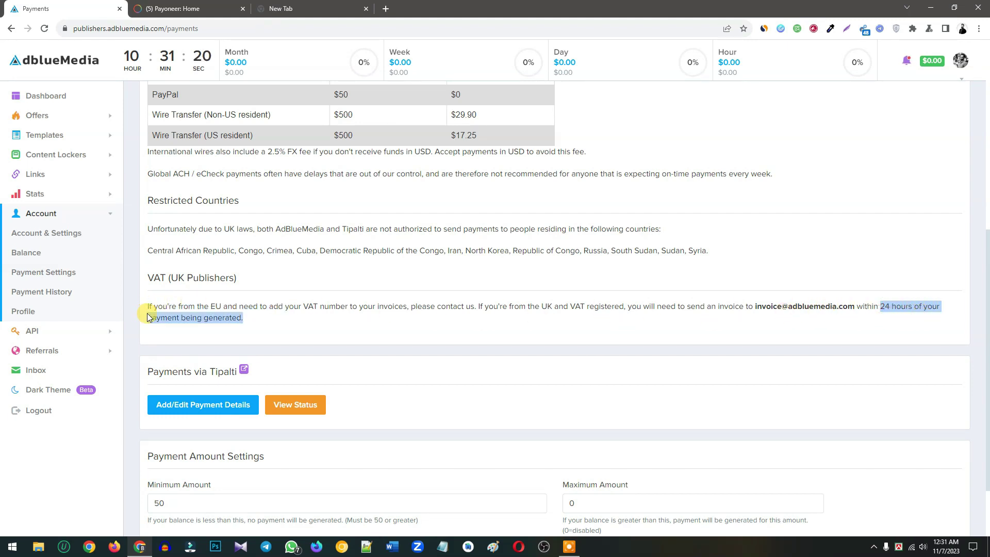
{"action": "scroll", "coordinate": [245, 308], "scroll_direction": "down", "scroll_amount": 1}
{"action": "scroll", "coordinate": [255, 301], "scroll_direction": "down", "scroll_amount": 1}
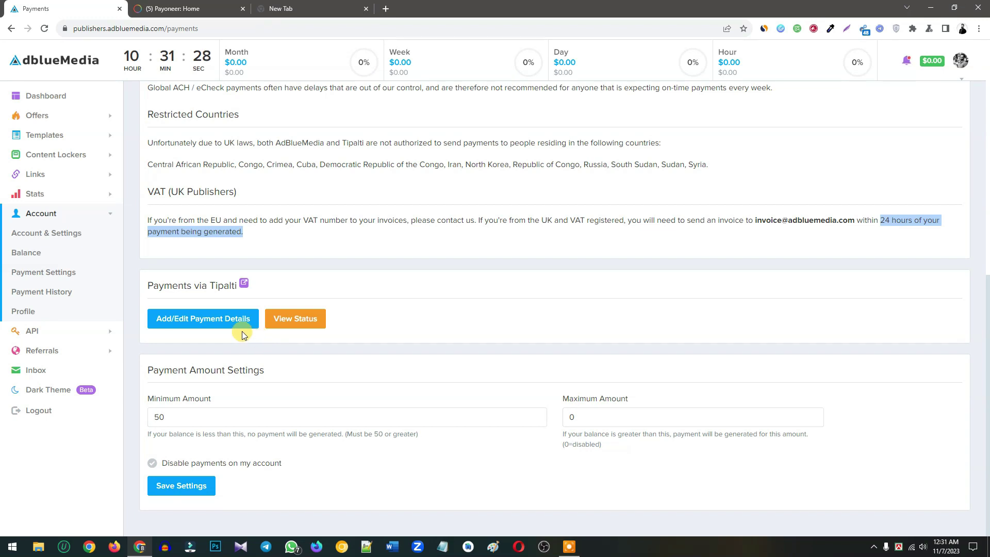
{"action": "left_click", "coordinate": [298, 321]}
{"action": "mouse_move", "coordinate": [147, 314]}
{"action": "left_mouse_down"}
{"action": "mouse_move", "coordinate": [223, 316]}
{"action": "mouse_move", "coordinate": [160, 314]}
{"action": "left_mouse_up"}
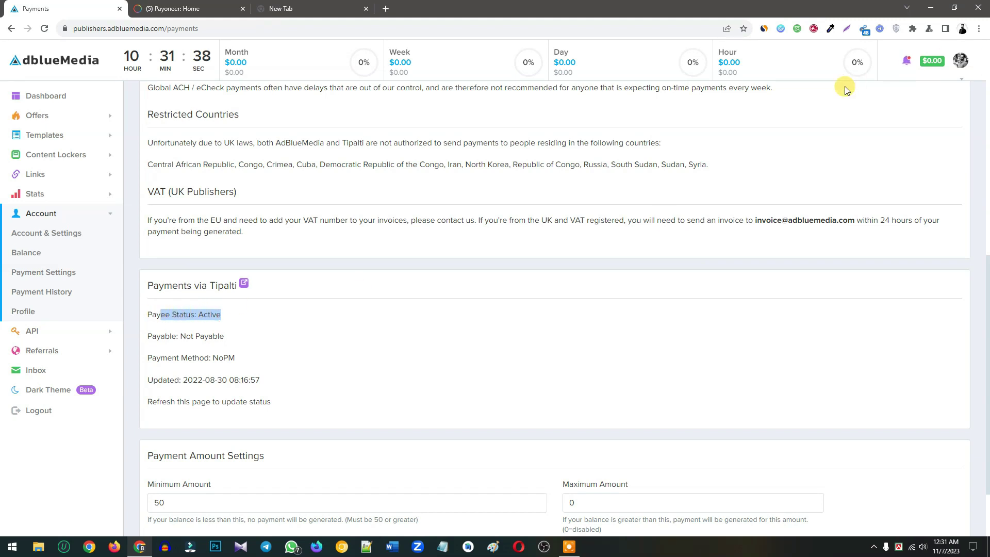
{"action": "left_click", "coordinate": [202, 315]}
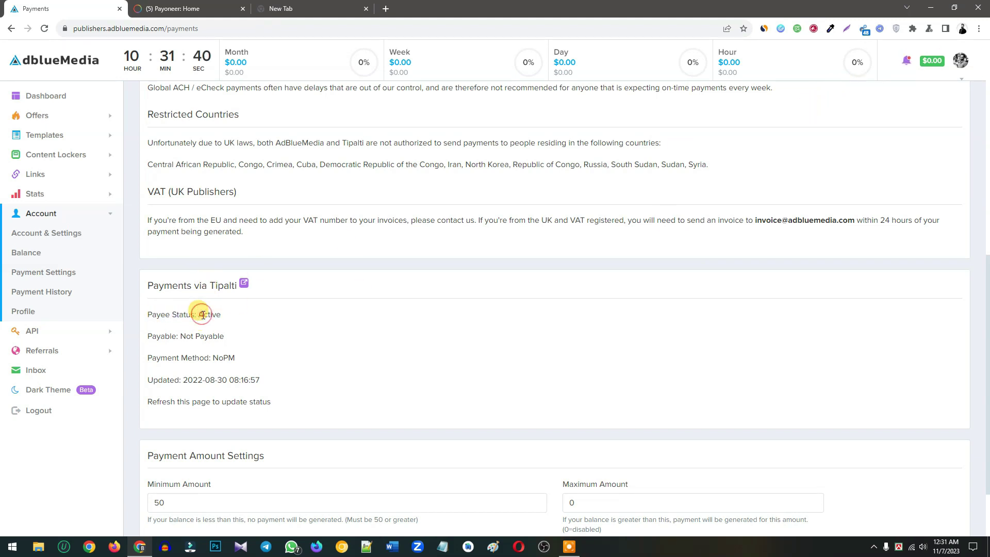
{"action": "left_click_drag", "start_coordinate": [199, 315], "coordinate": [222, 315]}
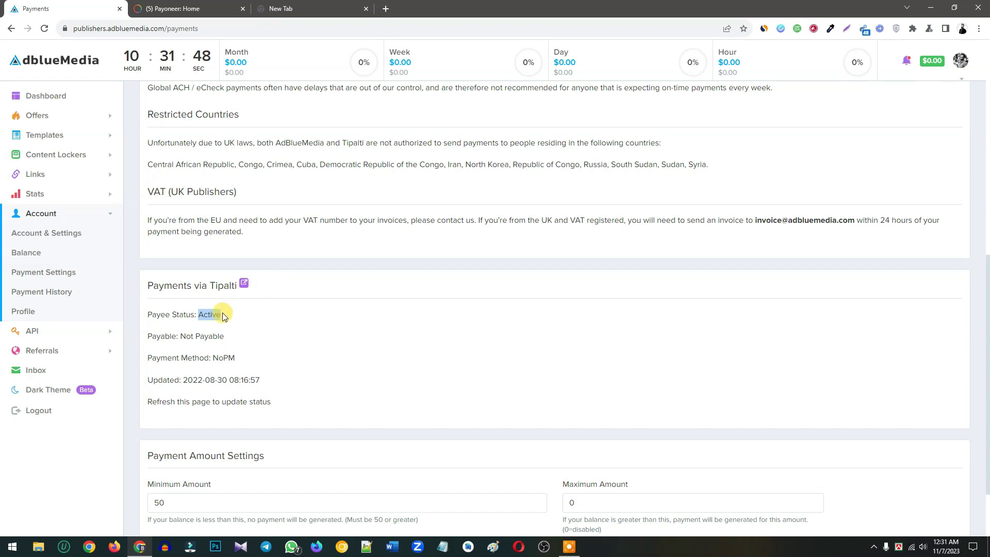
{"action": "left_click_drag", "start_coordinate": [148, 337], "coordinate": [219, 339]}
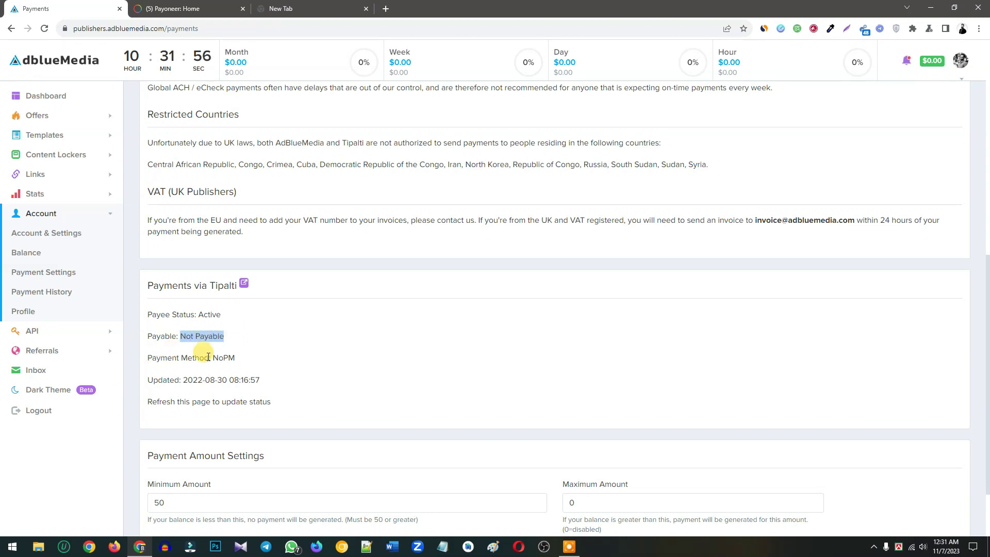
{"action": "left_click_drag", "start_coordinate": [236, 357], "coordinate": [270, 380]}
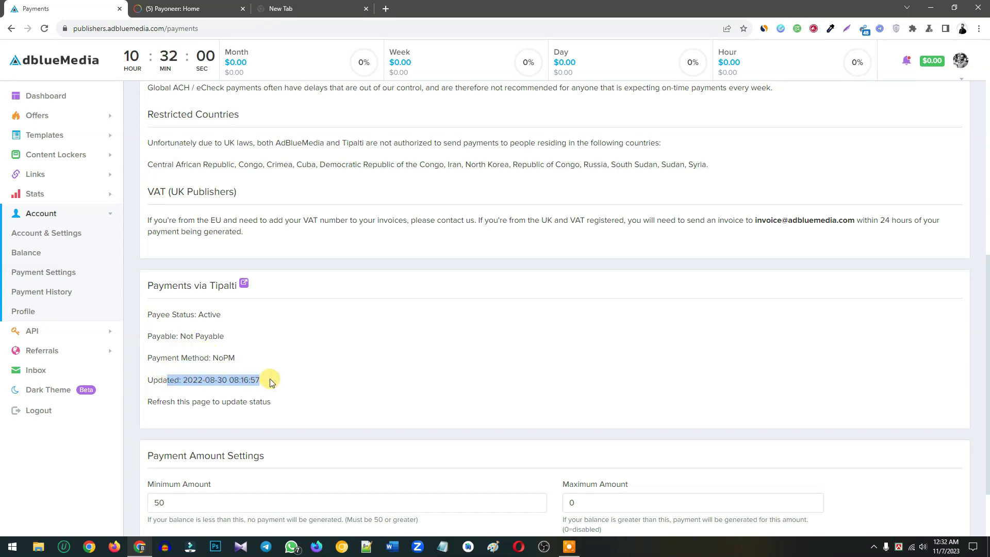
{"action": "scroll", "coordinate": [235, 341], "scroll_direction": "down", "scroll_amount": 2}
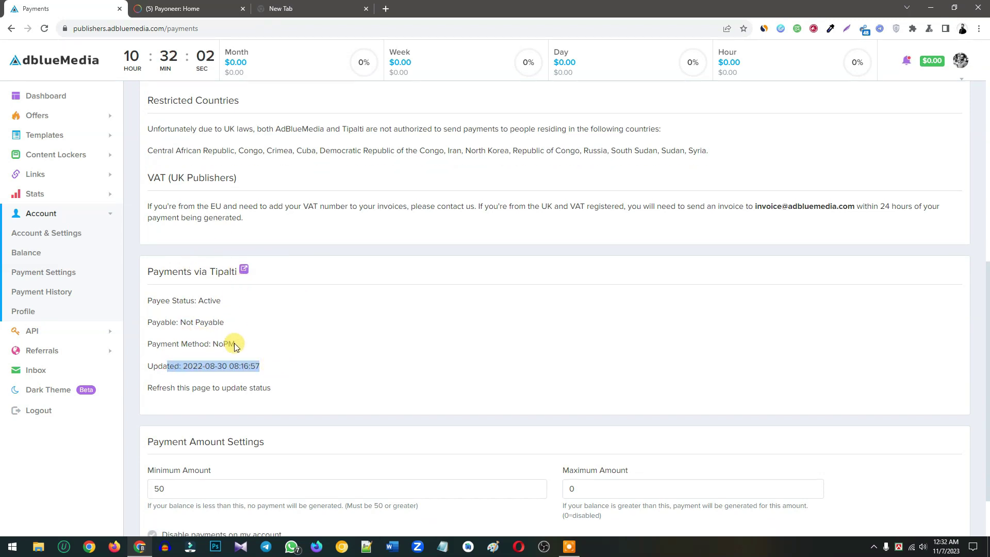
{"action": "scroll", "coordinate": [234, 335], "scroll_direction": "up", "scroll_amount": 6}
{"action": "scroll", "coordinate": [235, 371], "scroll_direction": "down", "scroll_amount": 4}
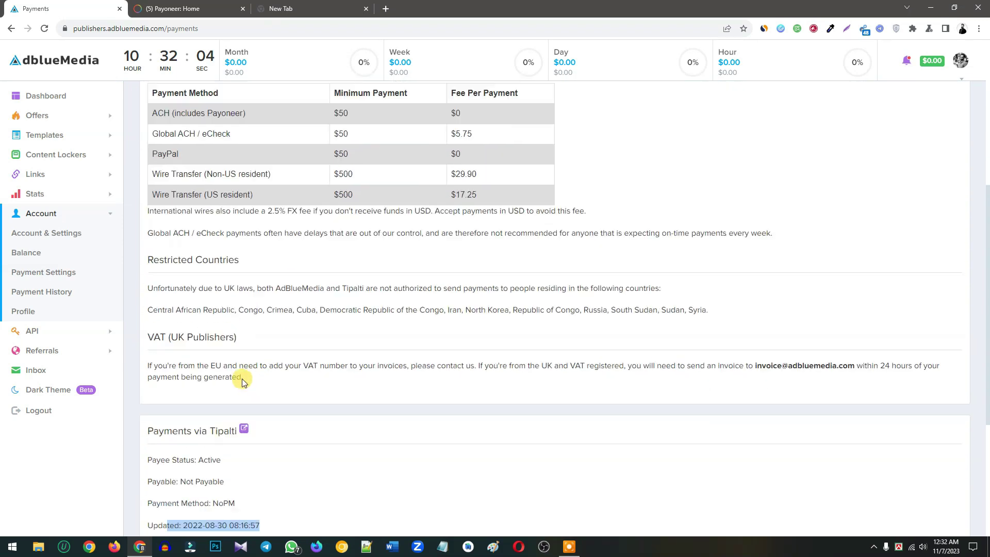
{"action": "scroll", "coordinate": [224, 419], "scroll_direction": "down", "scroll_amount": 2}
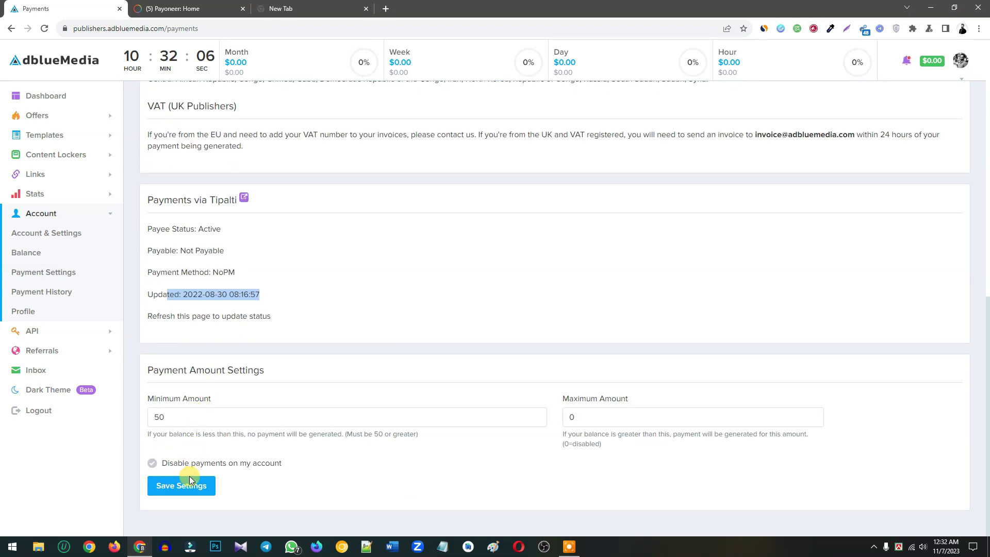
{"action": "scroll", "coordinate": [86, 126], "scroll_direction": "up", "scroll_amount": 3}
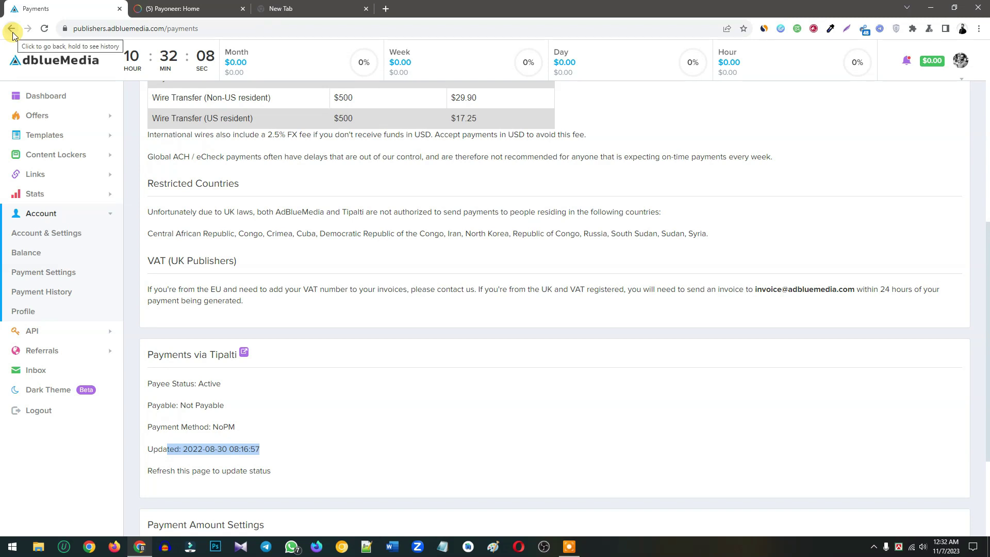
{"action": "left_click", "coordinate": [244, 352]}
{"action": "left_click", "coordinate": [71, 8]}
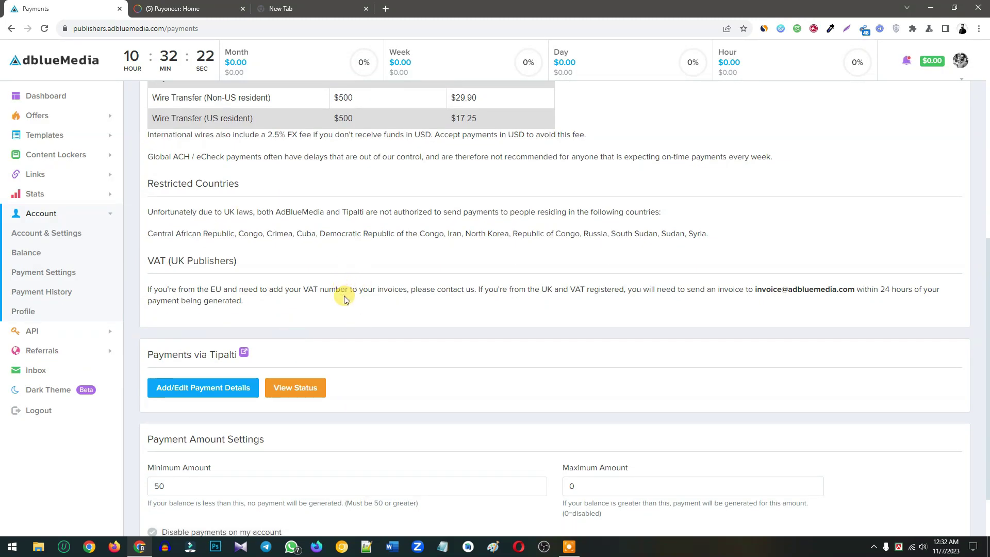
{"action": "scroll", "coordinate": [226, 309], "scroll_direction": "down", "scroll_amount": 1}
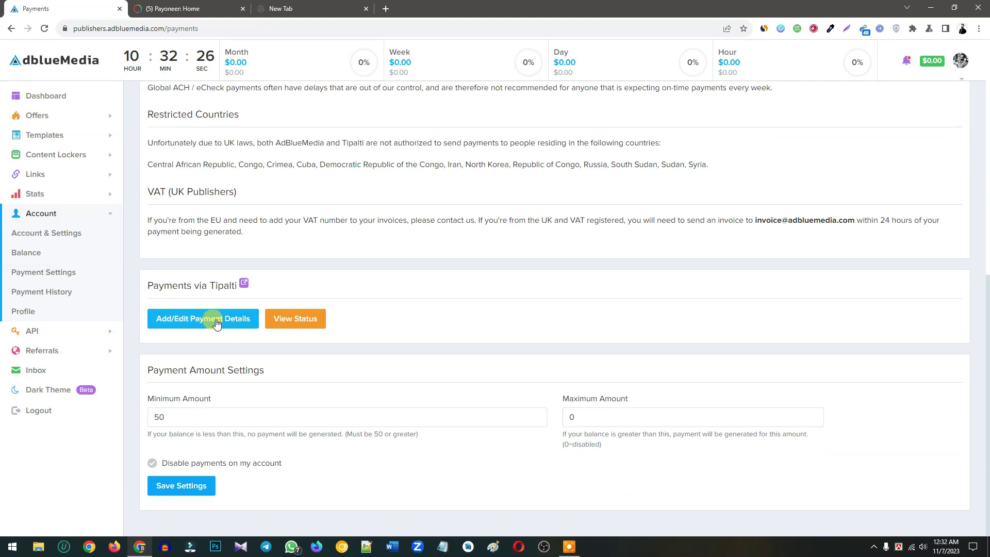
Start Add/Edit Payment Details, send an SMS code to the saved mobile number and submit it
{"action": "left_click", "coordinate": [200, 319]}
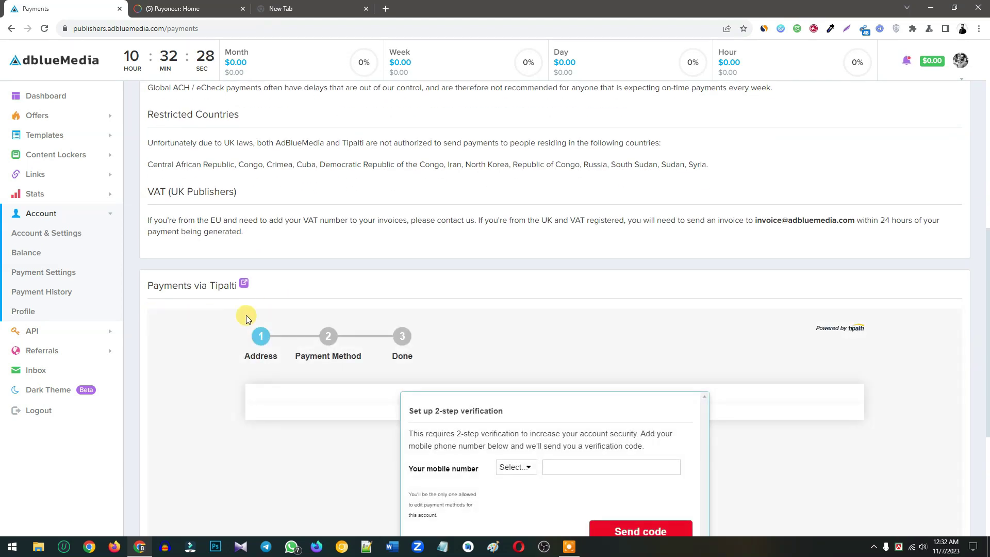
{"action": "scroll", "coordinate": [398, 328], "scroll_direction": "down", "scroll_amount": 3}
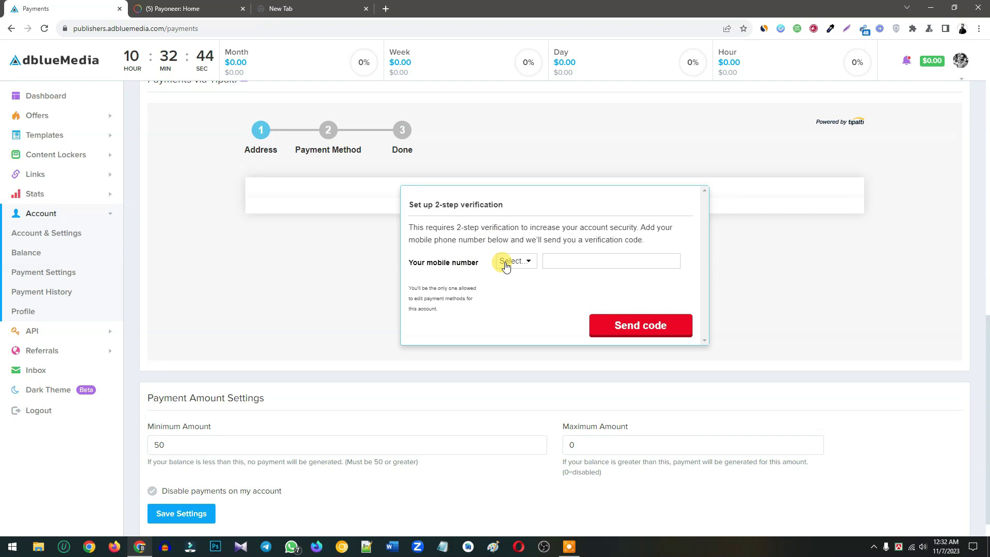
{"action": "left_click", "coordinate": [525, 263]}
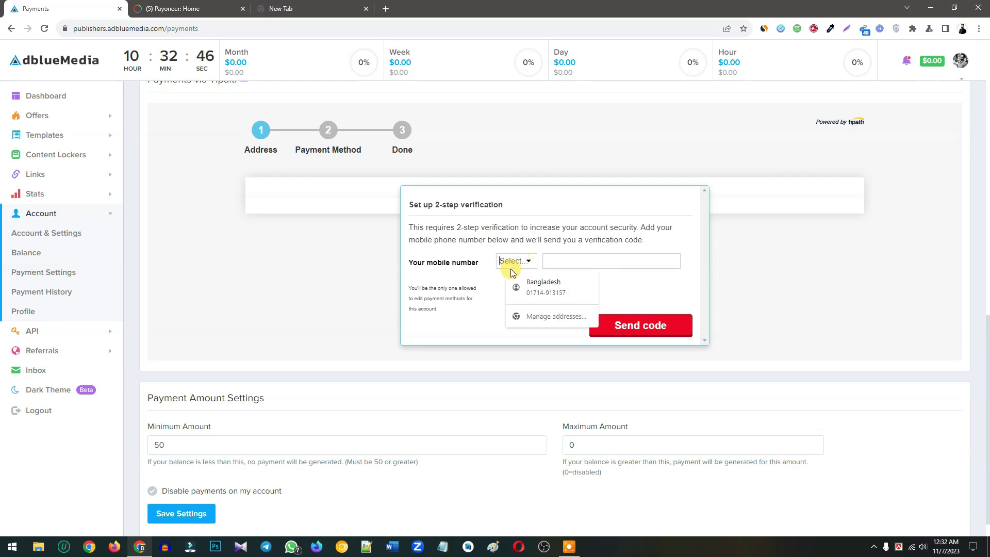
{"action": "left_click", "coordinate": [547, 288]}
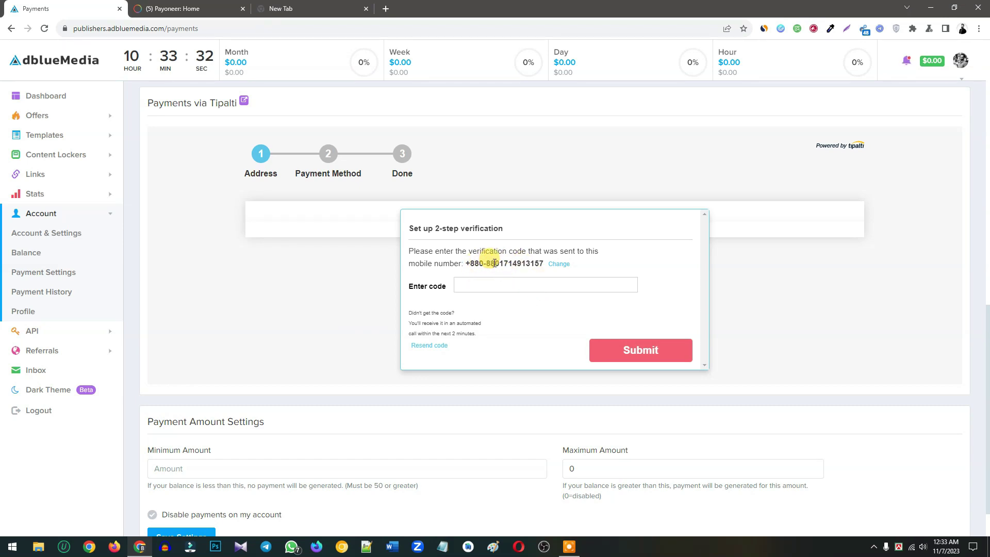
{"action": "left_click", "coordinate": [472, 283]}
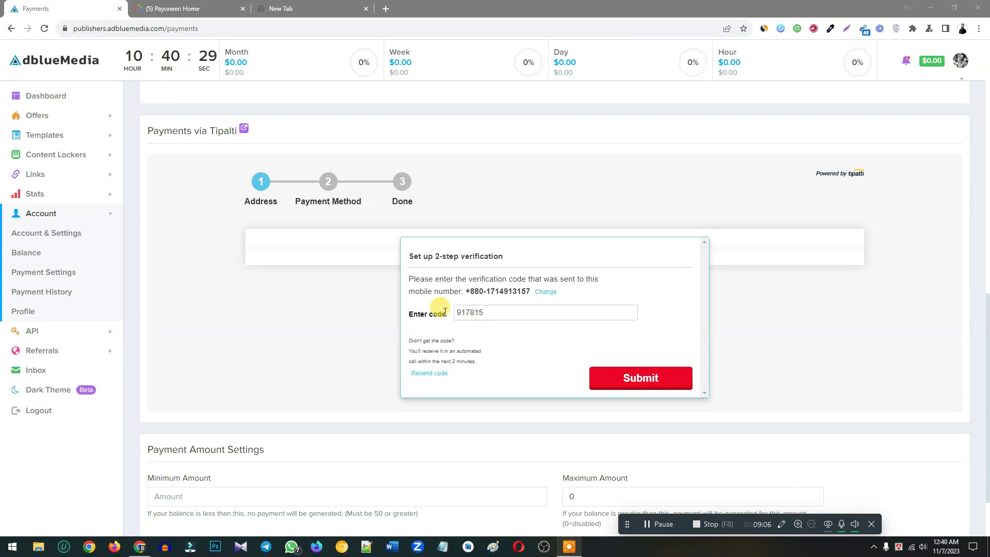
{"action": "left_click", "coordinate": [641, 382]}
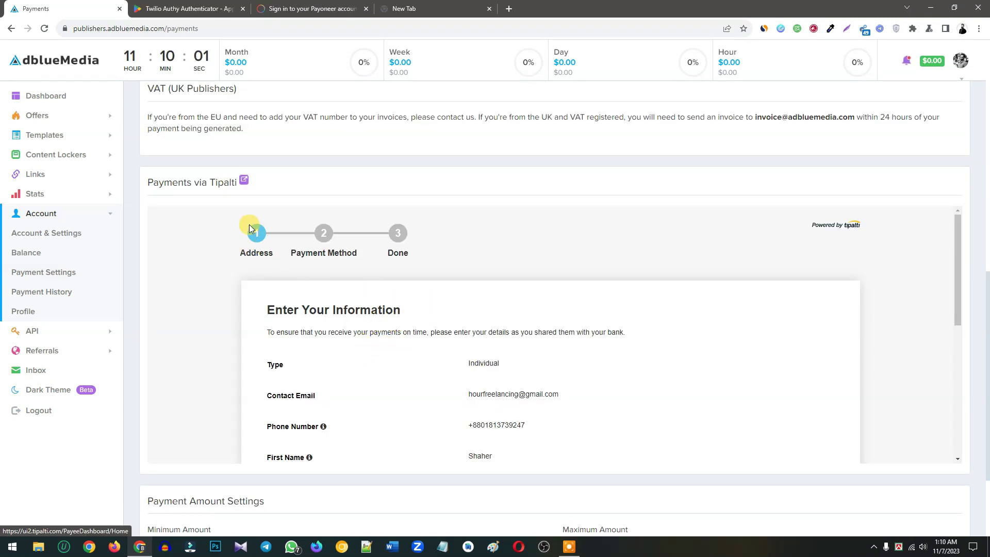
Make the saved details editable and replace the first and last name with the account holder's name
{"action": "scroll", "coordinate": [374, 366], "scroll_direction": "down", "scroll_amount": 5}
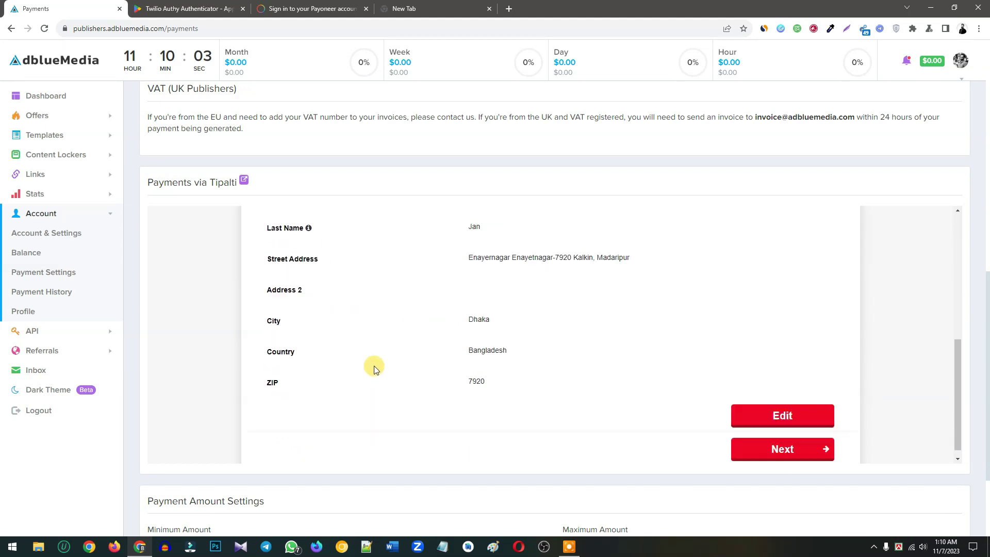
{"action": "left_click", "coordinate": [774, 404]}
{"action": "scroll", "coordinate": [566, 278], "scroll_direction": "up", "scroll_amount": 5}
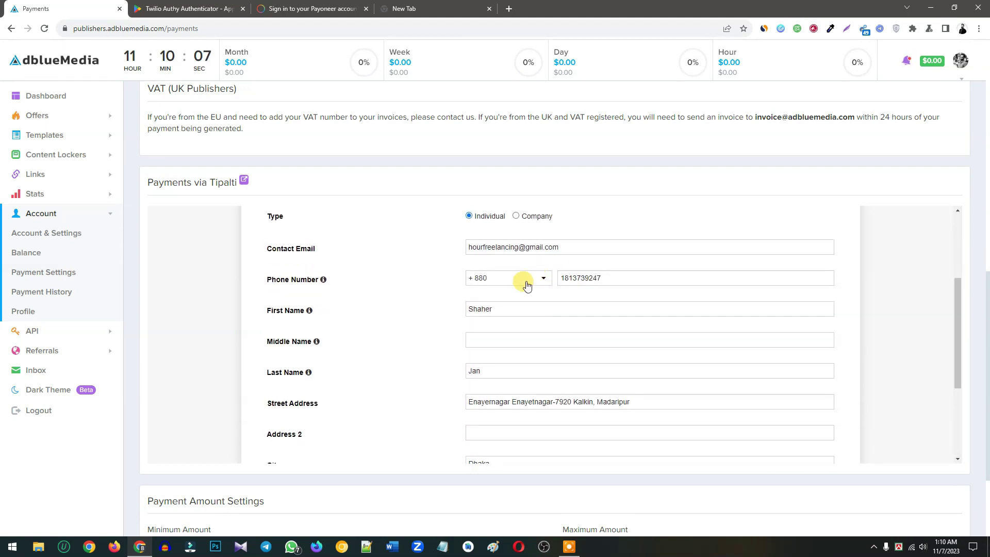
{"action": "scroll", "coordinate": [535, 314], "scroll_direction": "down", "scroll_amount": 1}
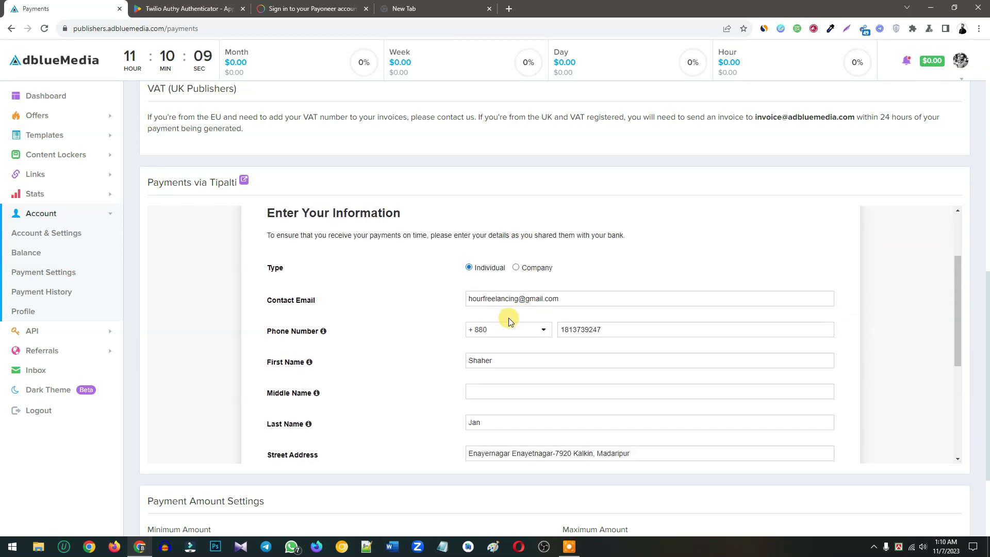
{"action": "left_click_drag", "start_coordinate": [503, 359], "coordinate": [468, 361]}
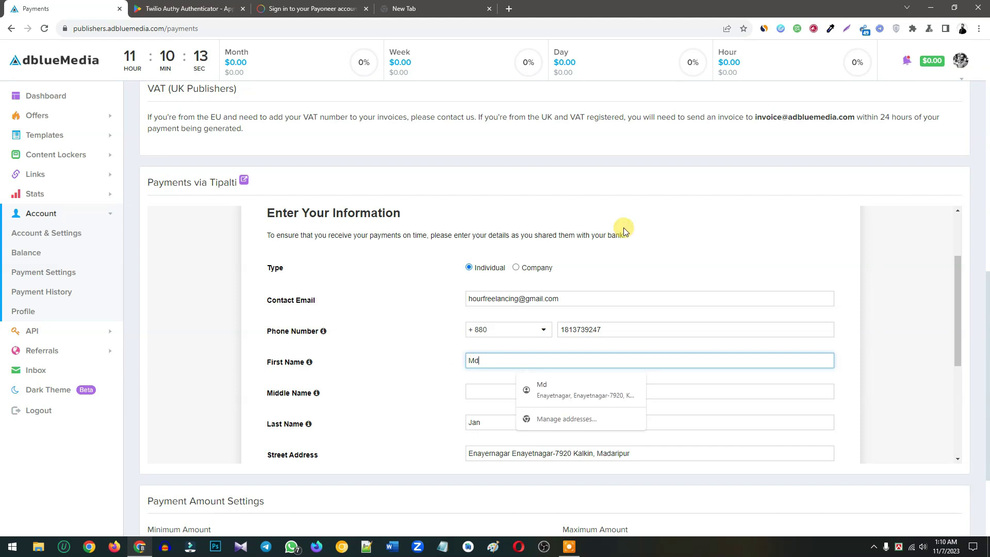
{"action": "left_click_drag", "start_coordinate": [486, 425], "coordinate": [460, 424]}
{"action": "key", "text": "BackSpace"}
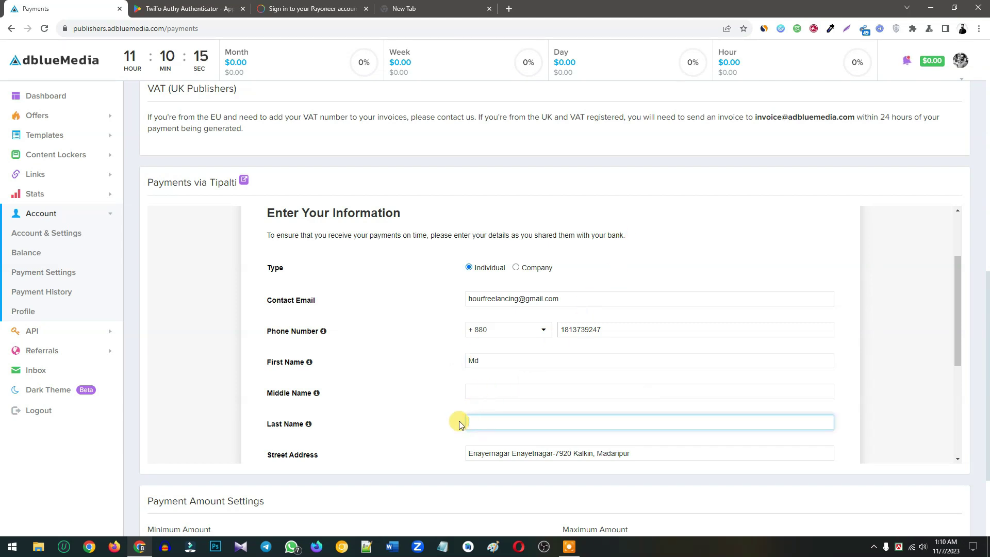
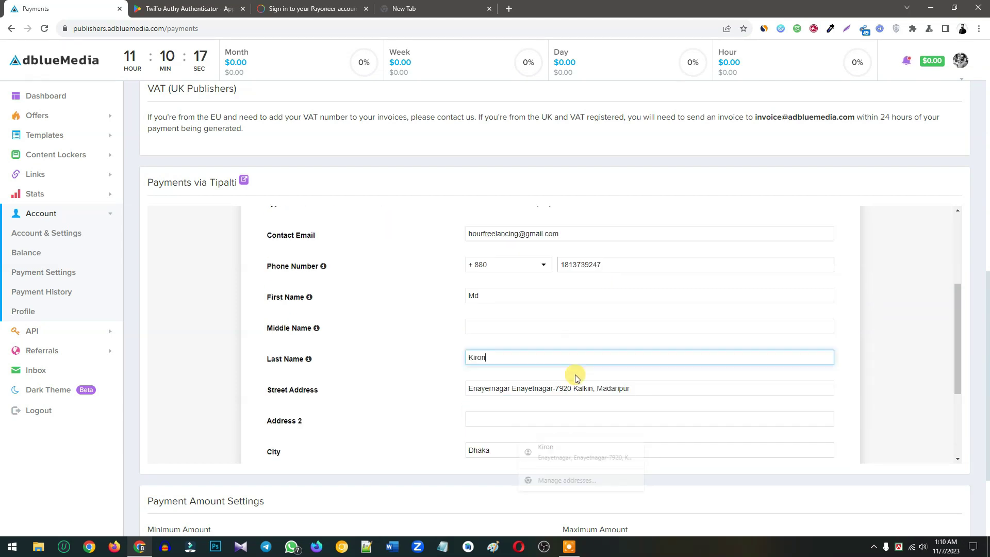
Review the street address and submit the address form with Next
{"action": "scroll", "coordinate": [516, 372], "scroll_direction": "down", "scroll_amount": 3}
{"action": "left_click_drag", "start_coordinate": [631, 299], "coordinate": [469, 299]}
{"action": "scroll", "coordinate": [470, 299], "scroll_direction": "up", "scroll_amount": 1}
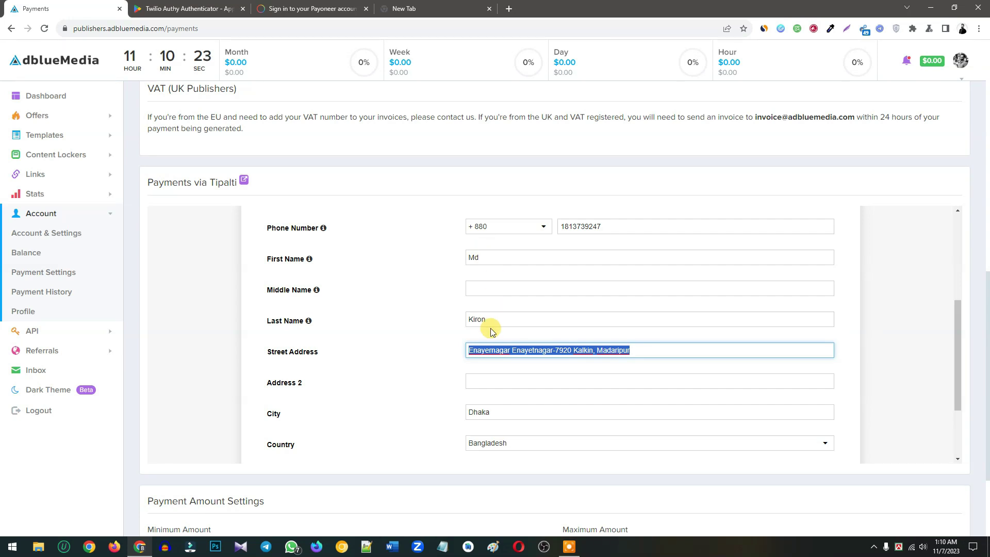
{"action": "scroll", "coordinate": [491, 331], "scroll_direction": "down", "scroll_amount": 2}
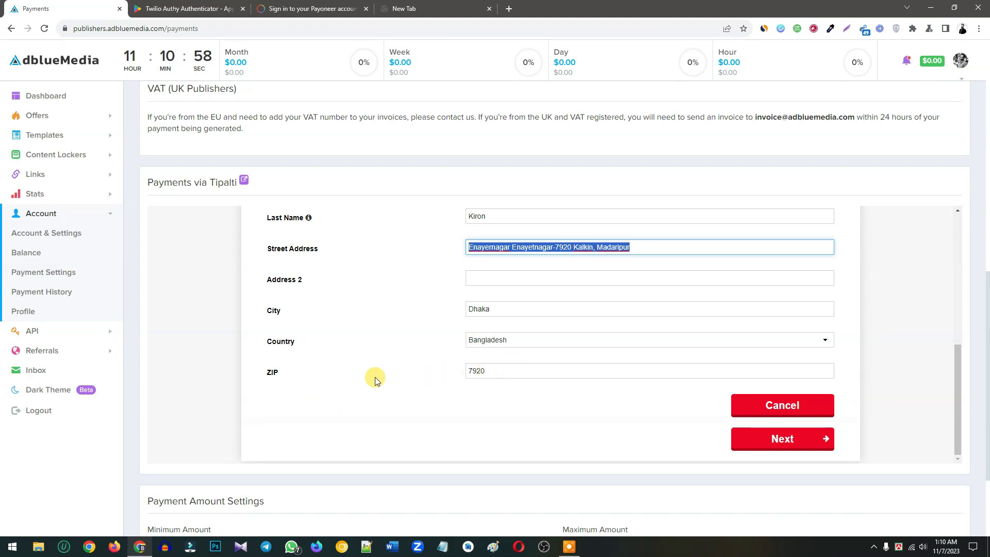
{"action": "scroll", "coordinate": [521, 336], "scroll_direction": "up", "scroll_amount": 4}
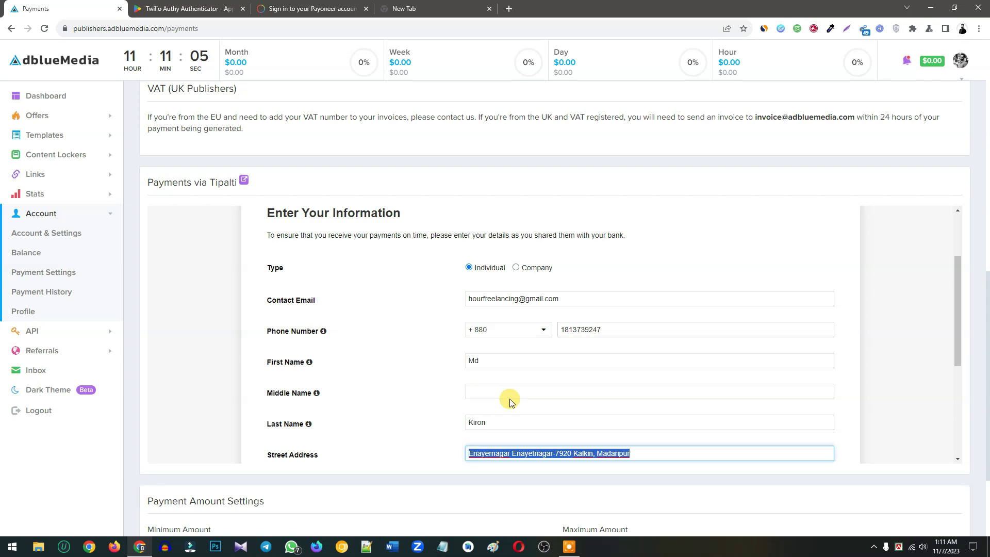
{"action": "scroll", "coordinate": [511, 402], "scroll_direction": "down", "scroll_amount": 8}
{"action": "left_click", "coordinate": [783, 336]}
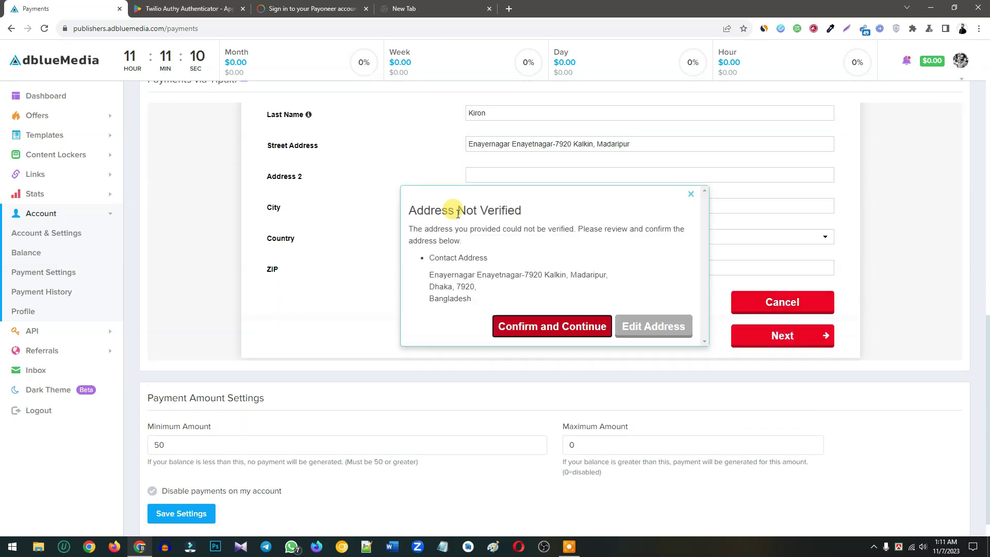
Confirm the unverified address and choose Wire Transfer as the payment method
{"action": "left_click", "coordinate": [539, 328]}
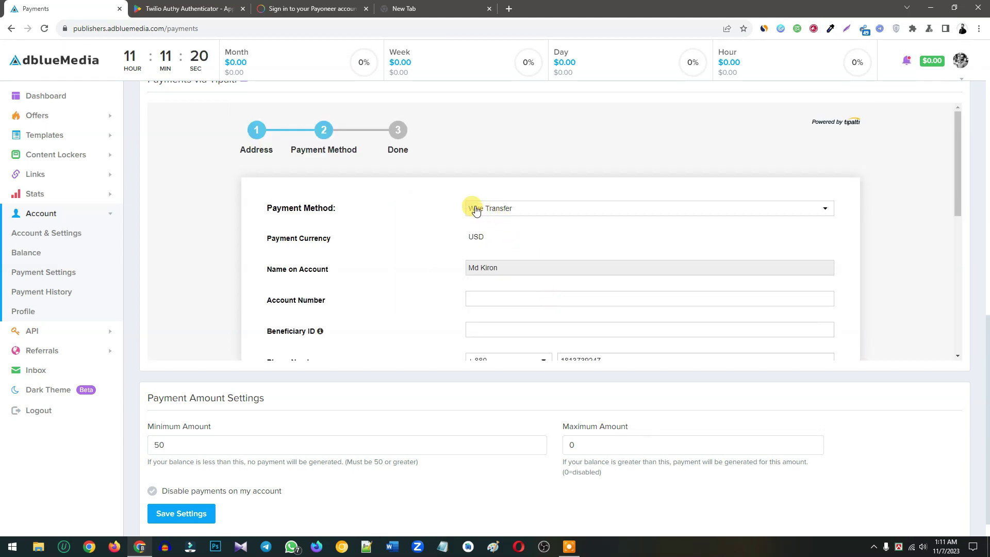
{"action": "left_click", "coordinate": [500, 207]}
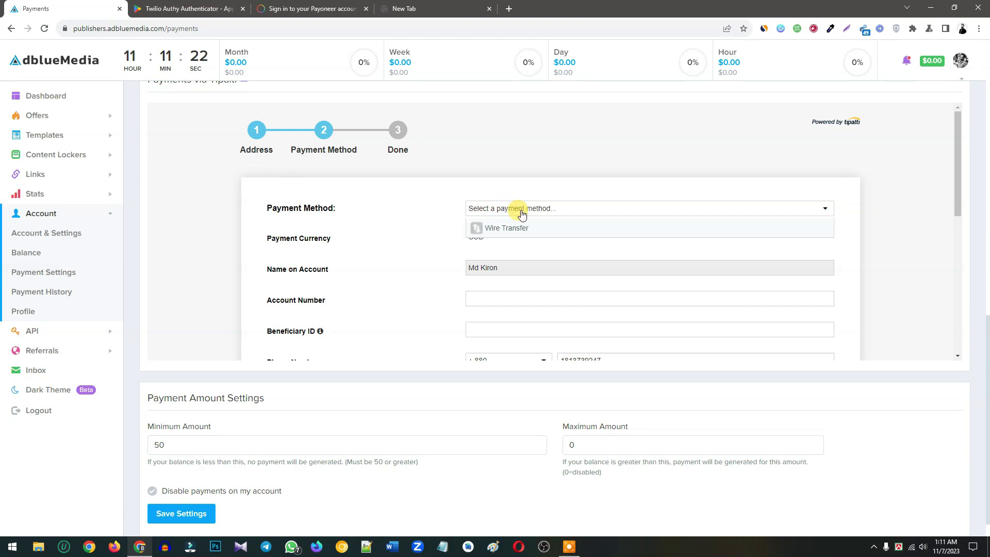
{"action": "scroll", "coordinate": [525, 211], "scroll_direction": "down", "scroll_amount": 2}
{"action": "scroll", "coordinate": [525, 211], "scroll_direction": "up", "scroll_amount": 1}
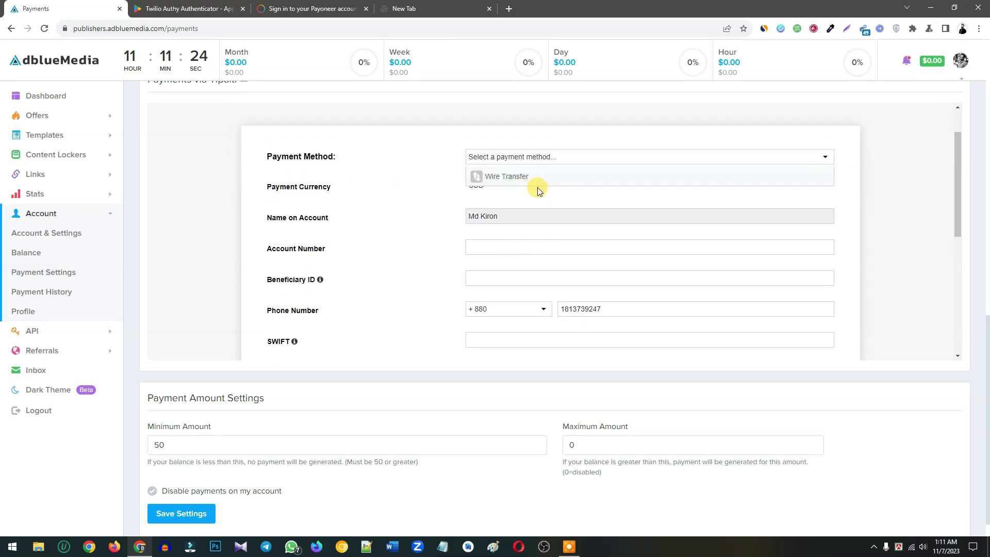
{"action": "left_click", "coordinate": [536, 185]}
{"action": "scroll", "coordinate": [516, 183], "scroll_direction": "up", "scroll_amount": 1}
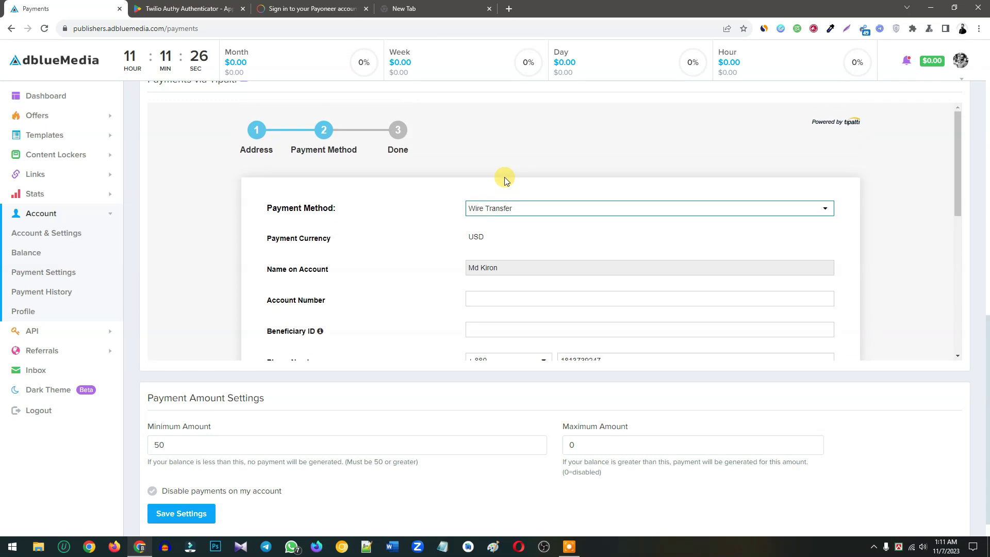
{"action": "left_click", "coordinate": [503, 213]}
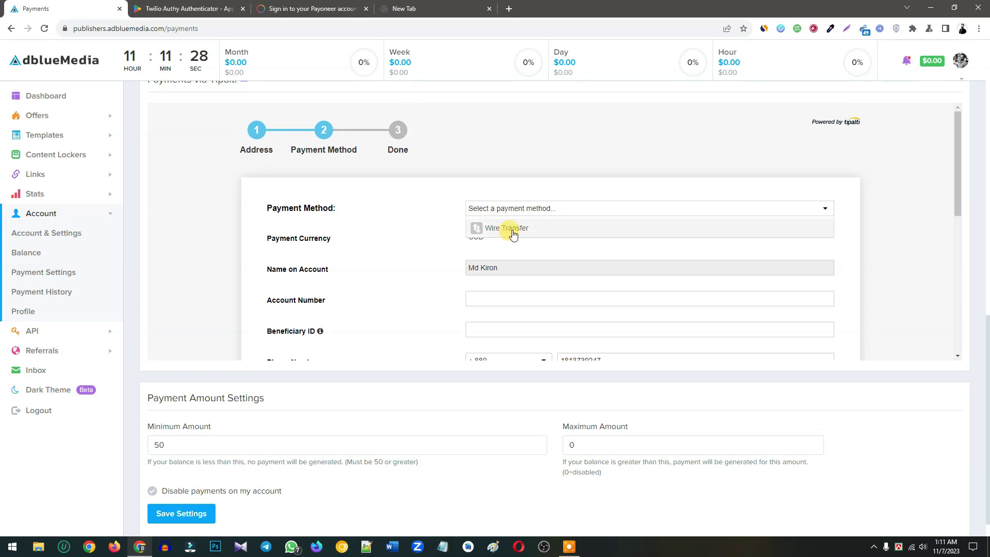
{"action": "left_click", "coordinate": [514, 233]}
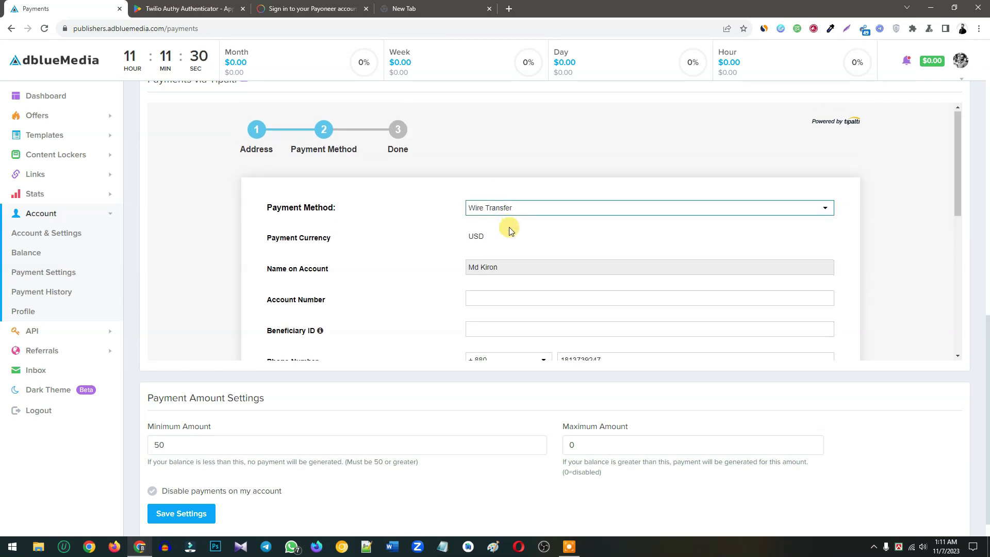
Toggle the intermediary bank fields, reselect Wire Transfer and expand the payment method list
{"action": "scroll", "coordinate": [509, 230], "scroll_direction": "down", "scroll_amount": 7}
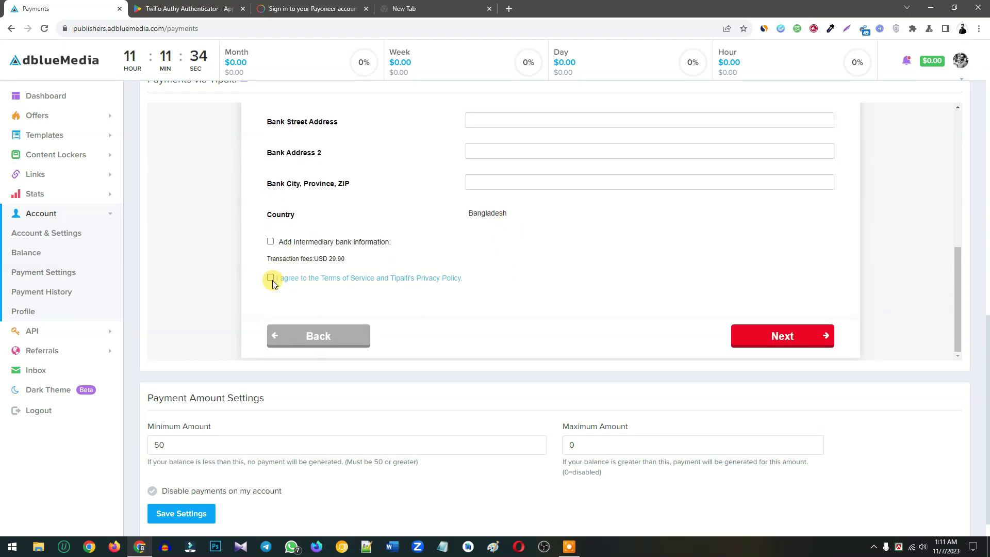
{"action": "left_click", "coordinate": [271, 242]}
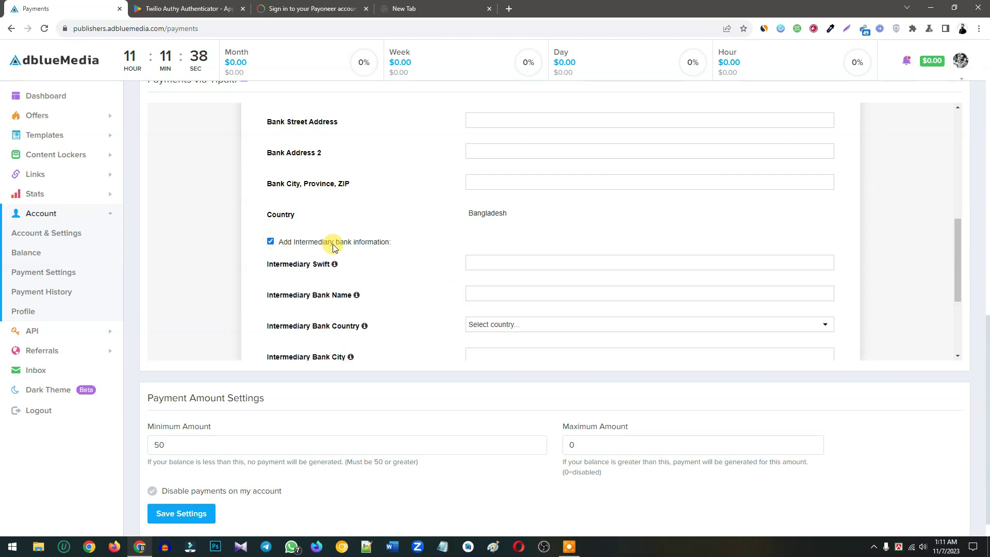
{"action": "left_click", "coordinate": [271, 242]}
{"action": "scroll", "coordinate": [398, 237], "scroll_direction": "up", "scroll_amount": 5}
{"action": "scroll", "coordinate": [524, 205], "scroll_direction": "up", "scroll_amount": 2}
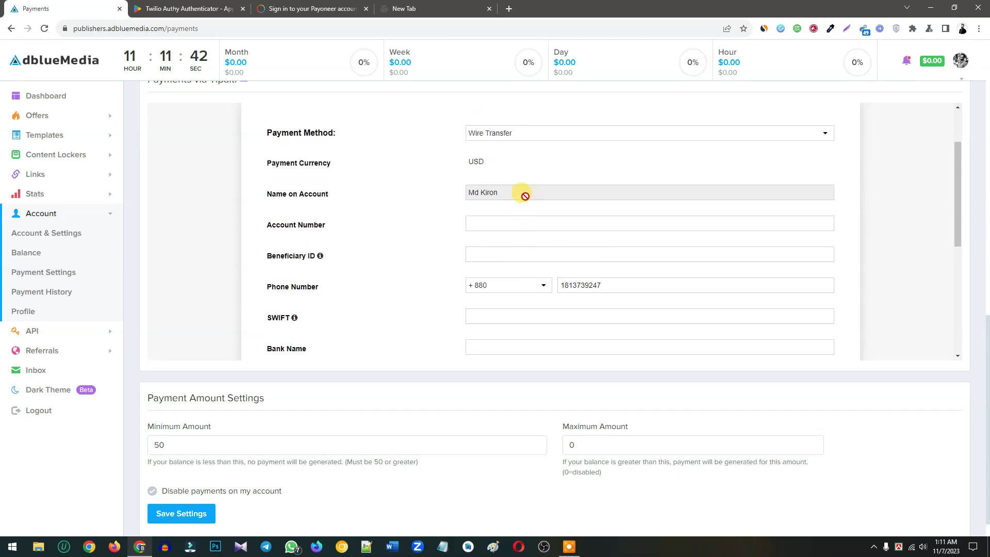
{"action": "left_click", "coordinate": [524, 133]}
{"action": "left_click", "coordinate": [528, 154]}
{"action": "scroll", "coordinate": [532, 155], "scroll_direction": "up", "scroll_amount": 3}
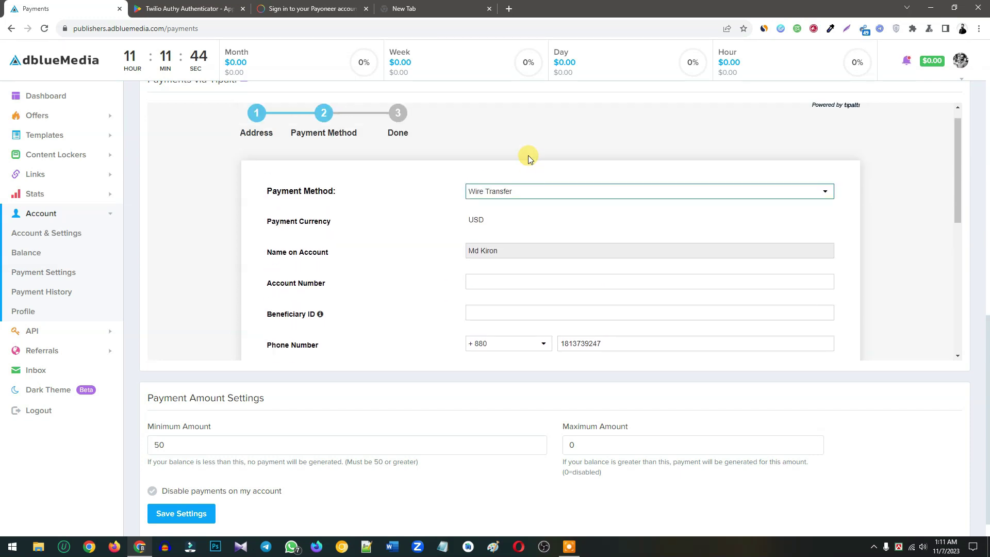
{"action": "left_click", "coordinate": [500, 210]}
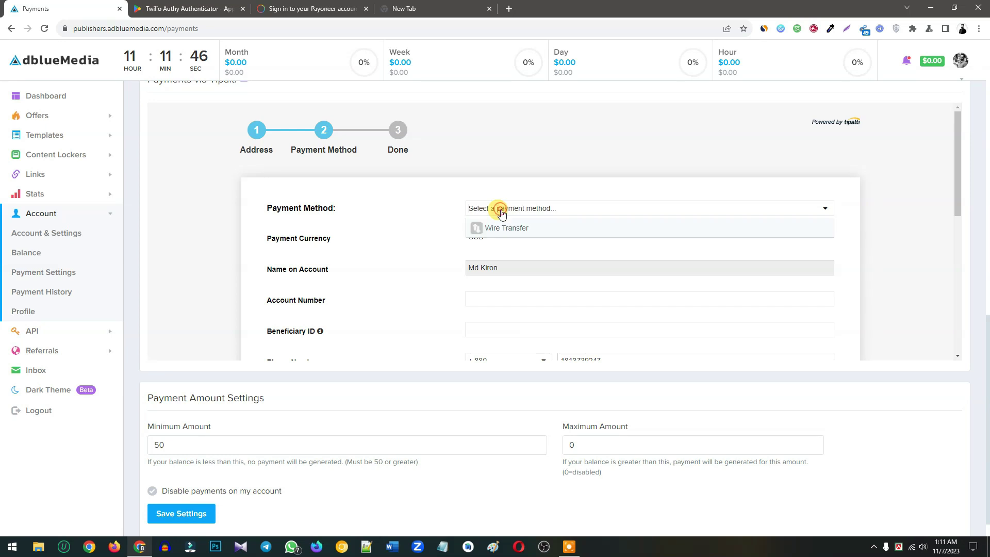
Screenshot the payment method list showing only Wire Transfer and save it to the Desktop
{"action": "key", "text": "Print"}
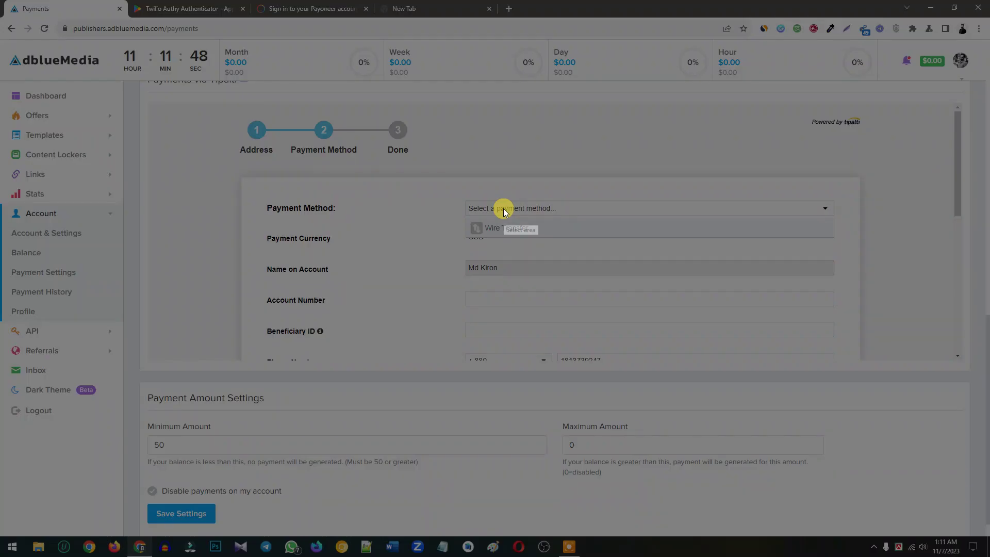
{"action": "mouse_move", "coordinate": [242, 156]}
{"action": "left_mouse_down"}
{"action": "mouse_move", "coordinate": [698, 250]}
{"action": "mouse_move", "coordinate": [907, 253]}
{"action": "left_mouse_up"}
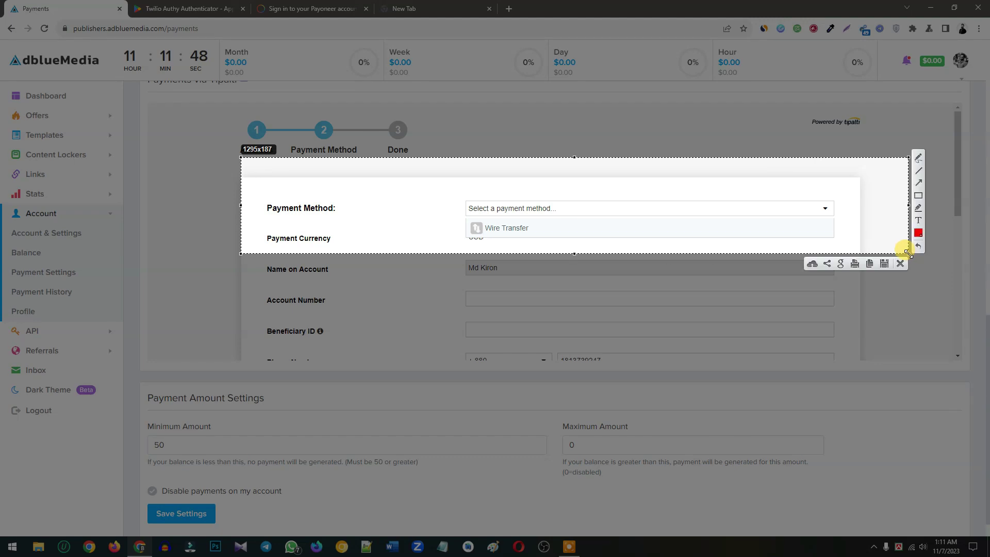
{"action": "left_click", "coordinate": [884, 263]}
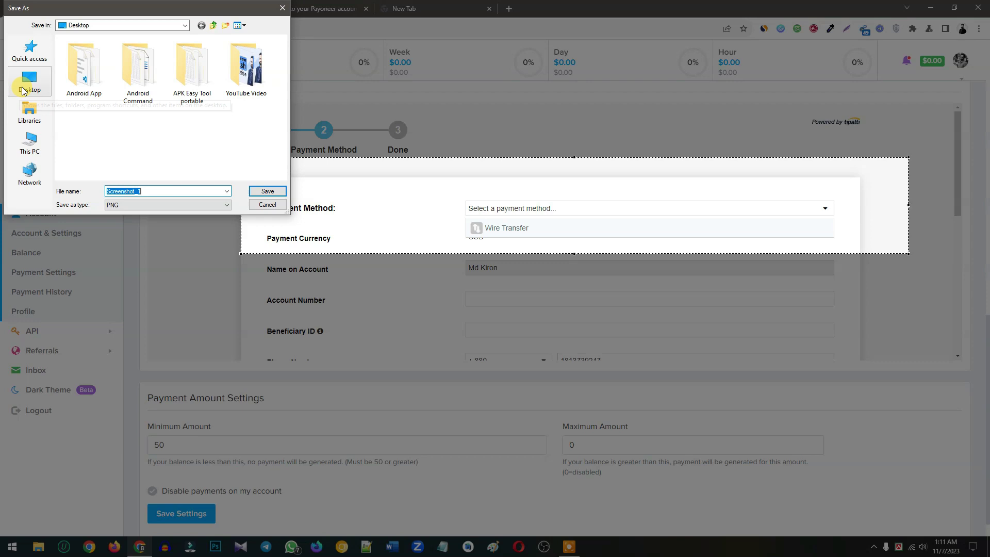
{"action": "left_click", "coordinate": [30, 84]}
{"action": "left_click", "coordinate": [267, 192]}
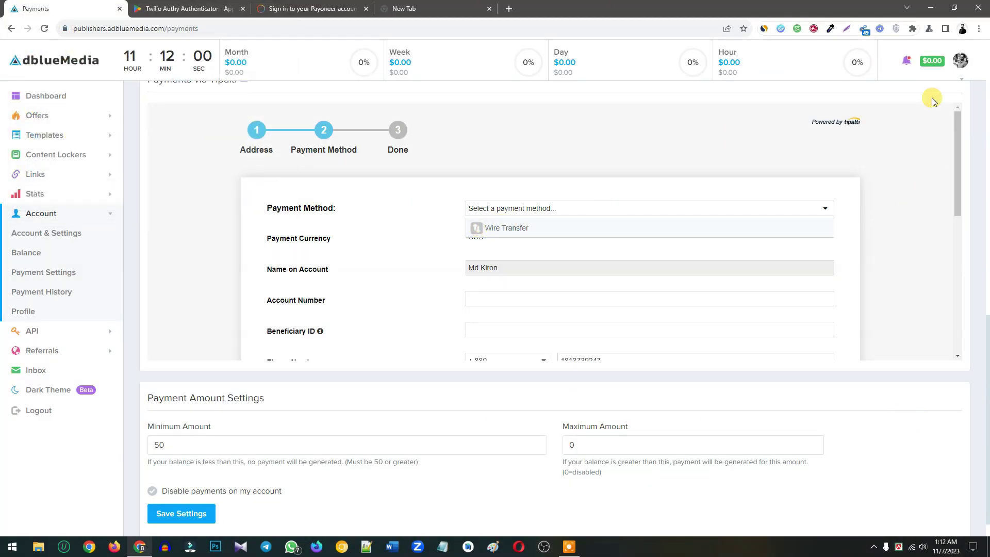
{"action": "scroll", "coordinate": [930, 97], "scroll_direction": "up", "scroll_amount": 3}
{"action": "scroll", "coordinate": [64, 442], "scroll_direction": "down", "scroll_amount": 3}
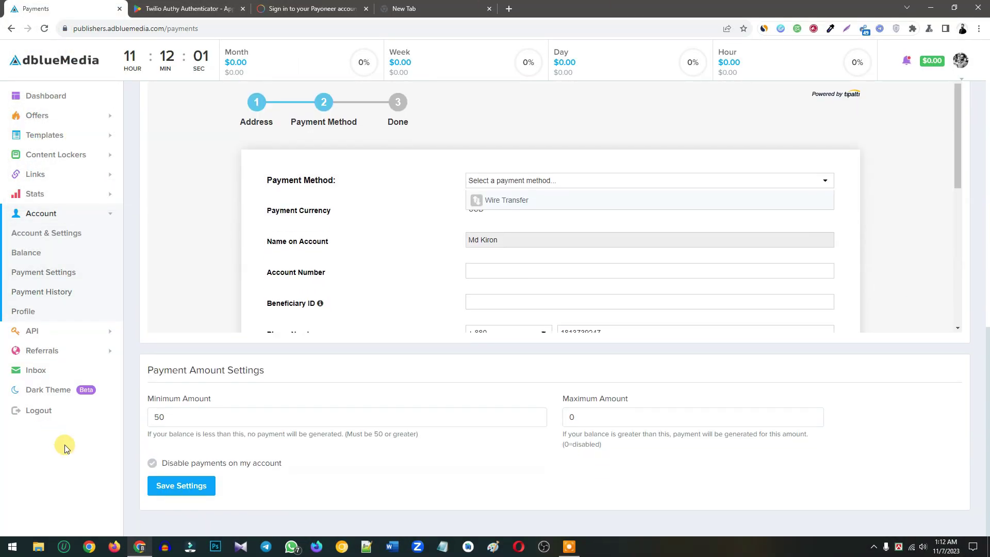
Open the account manager's conversation from the Inbox
{"action": "left_click", "coordinate": [40, 375]}
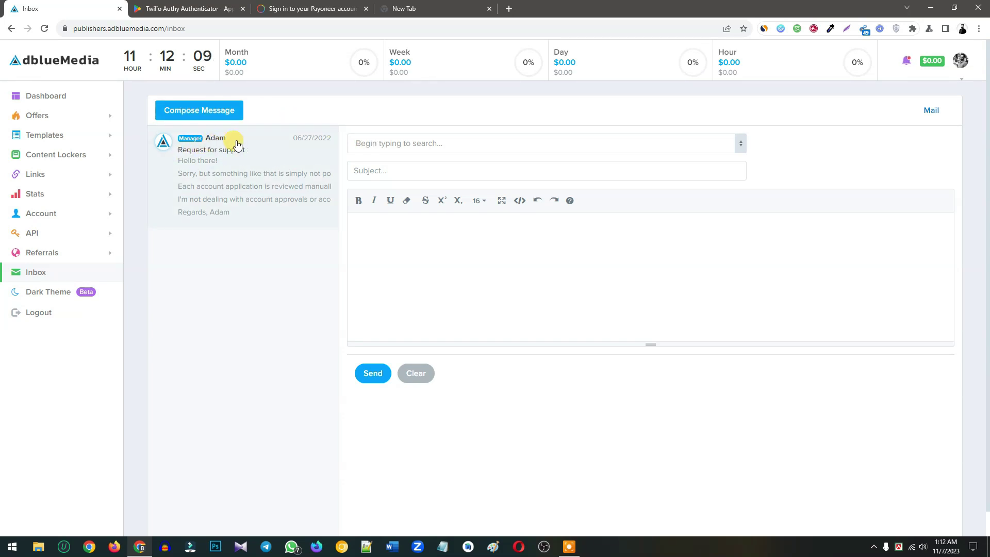
{"action": "left_click", "coordinate": [217, 144]}
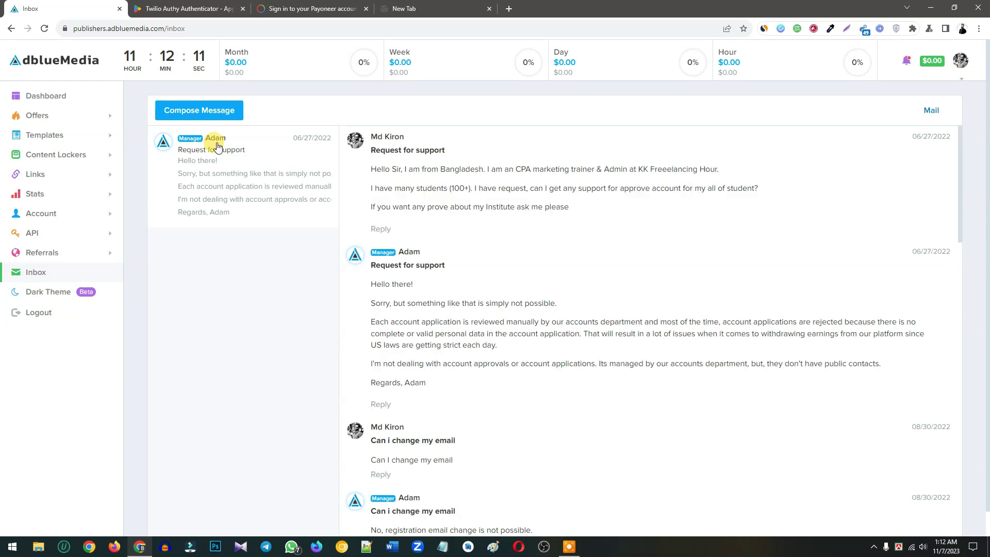
{"action": "scroll", "coordinate": [462, 327], "scroll_direction": "down", "scroll_amount": 20}
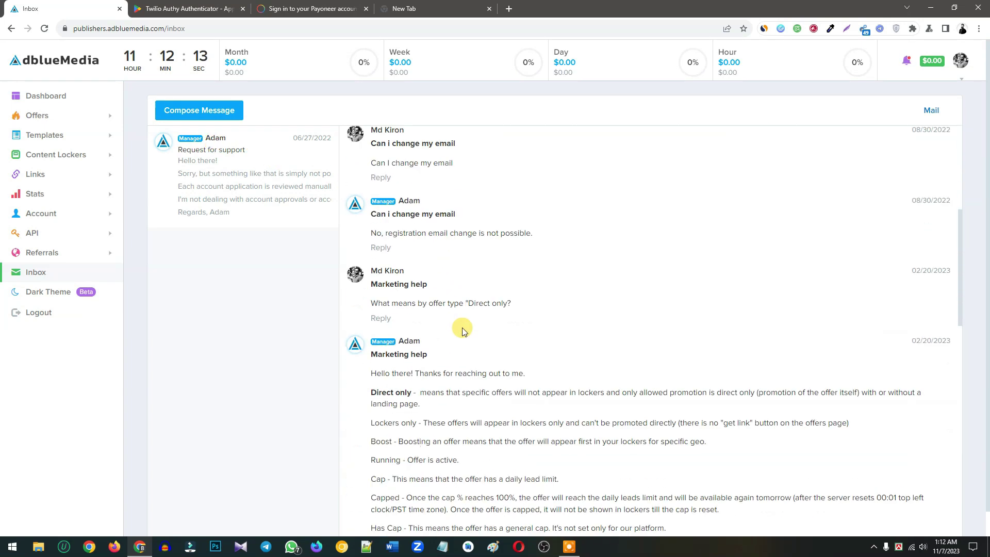
{"action": "scroll", "coordinate": [430, 334], "scroll_direction": "up", "scroll_amount": 1}
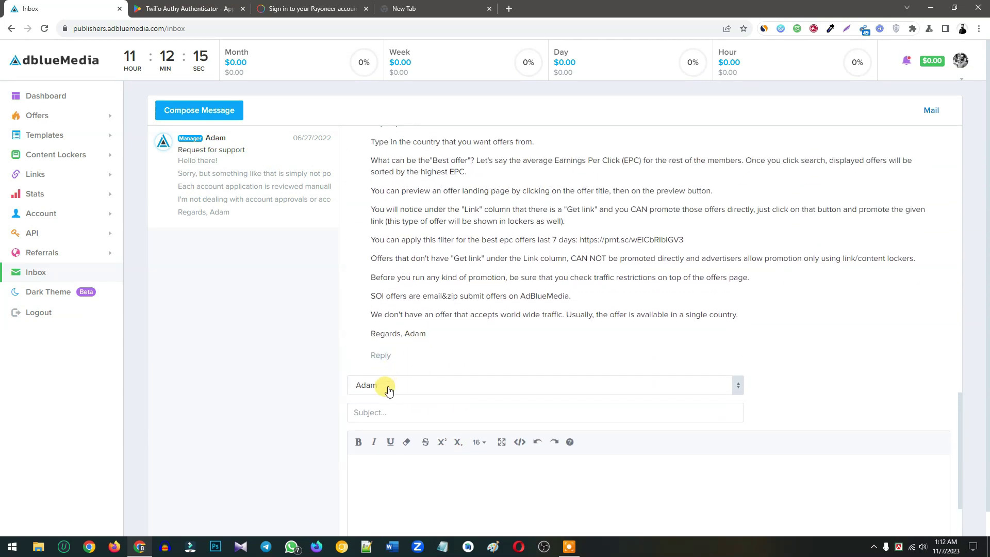
Enter the reply subject 'Help About Payment Method' and place the cursor in the message body
{"action": "left_click", "coordinate": [385, 413]}
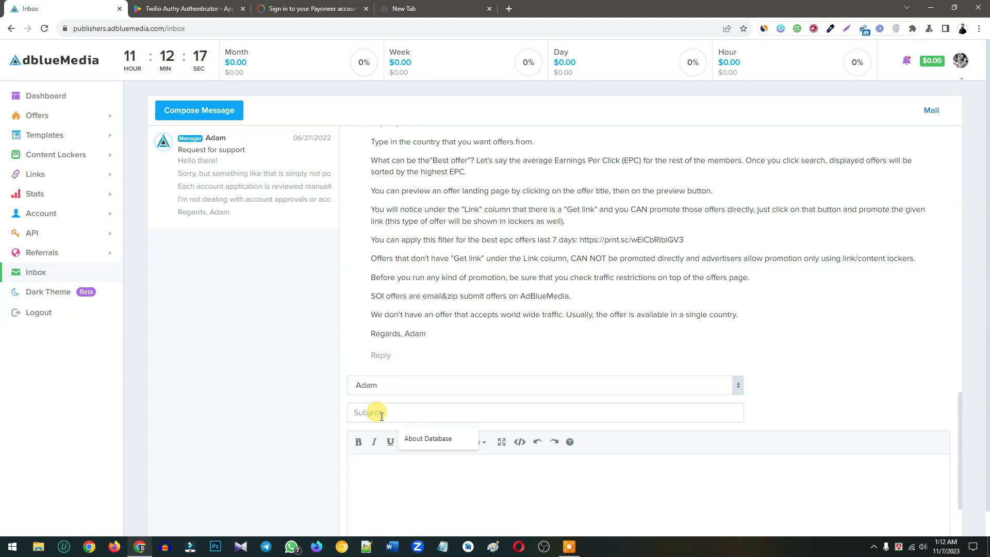
{"action": "type", "text": "Help About"}
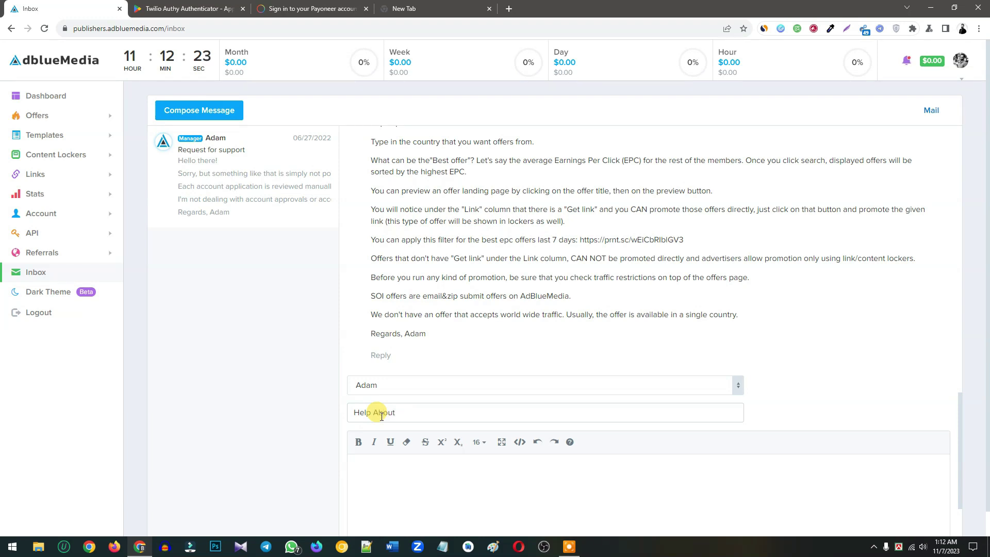
{"action": "type", "text": "Payment Method"}
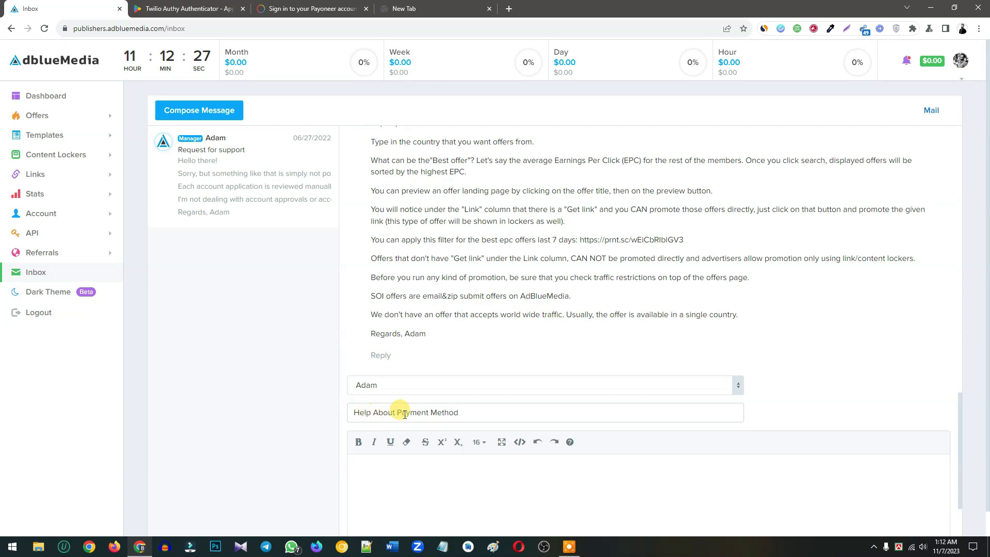
{"action": "scroll", "coordinate": [392, 412], "scroll_direction": "down", "scroll_amount": 2}
{"action": "left_click", "coordinate": [425, 360]}
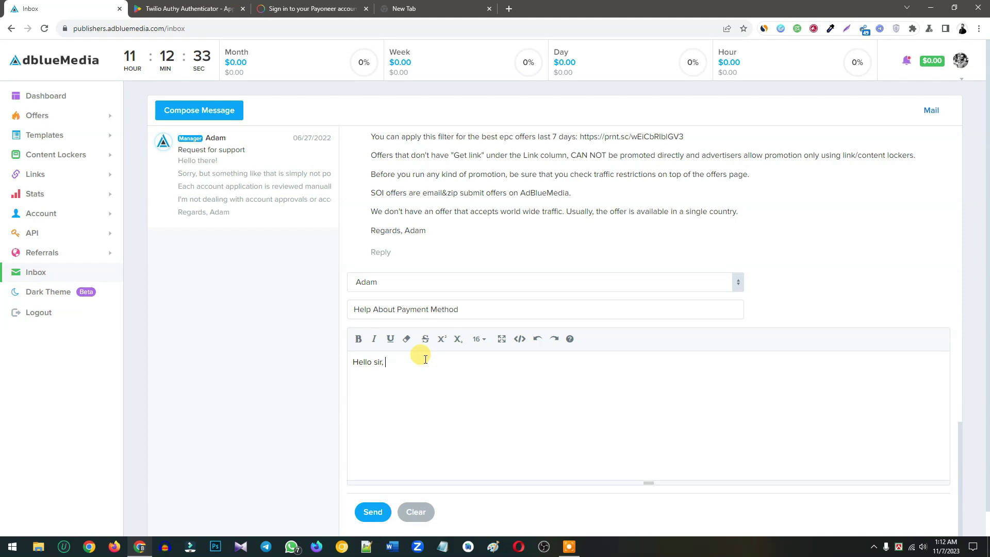
Write and send a message saying only wire transfer shows as a payment method
{"action": "type", "text": "Hello sir, I want add my payment method but There is not show ACH options. Please help me to add A"}
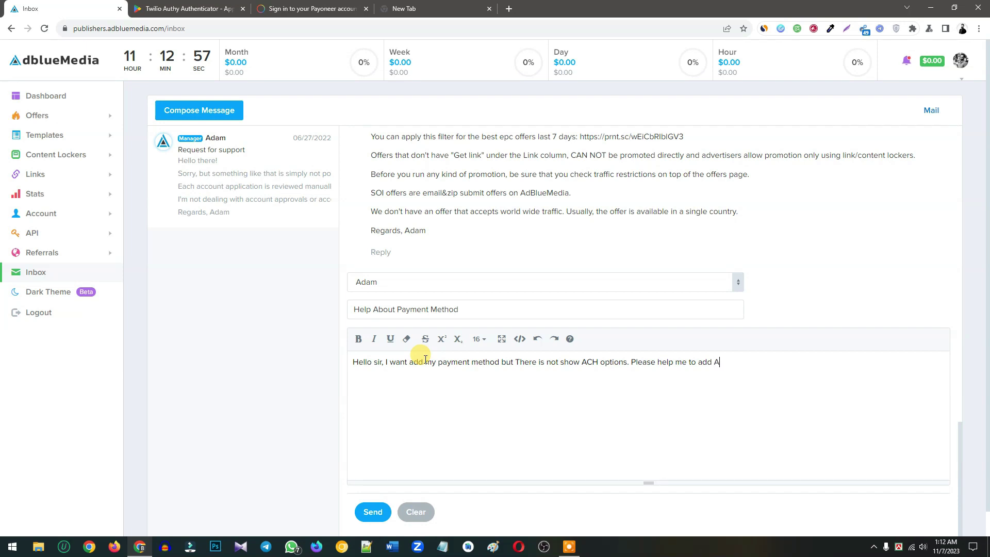
{"action": "type", "text": "CH on my account."}
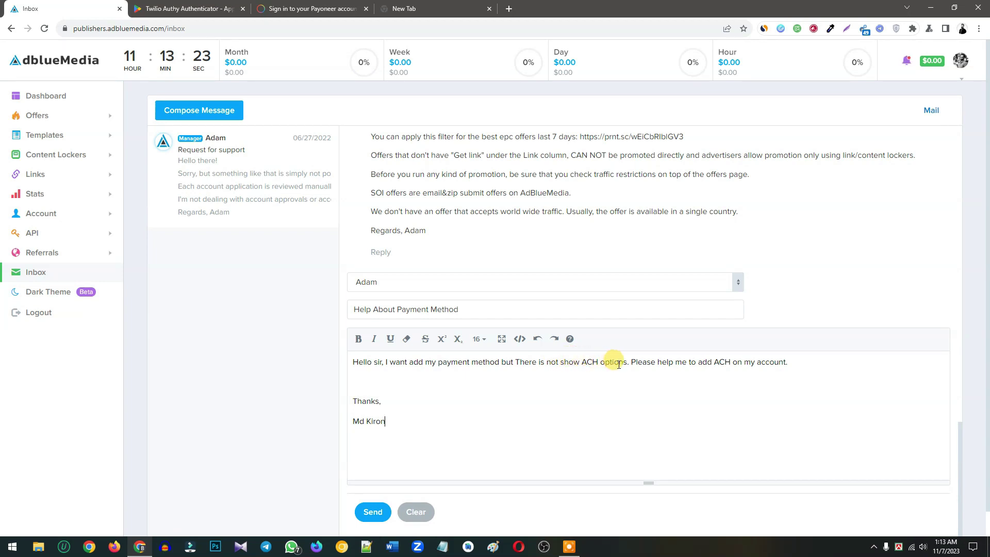
{"action": "type", "text": "only show ware traf"}
{"action": "key", "text": "BackSpace"}
{"action": "type", "text": "nsge"}
{"action": "key", "text": "BackSpace"}
{"action": "key", "text": "BackSpace"}
{"action": "type", "text": "fer."}
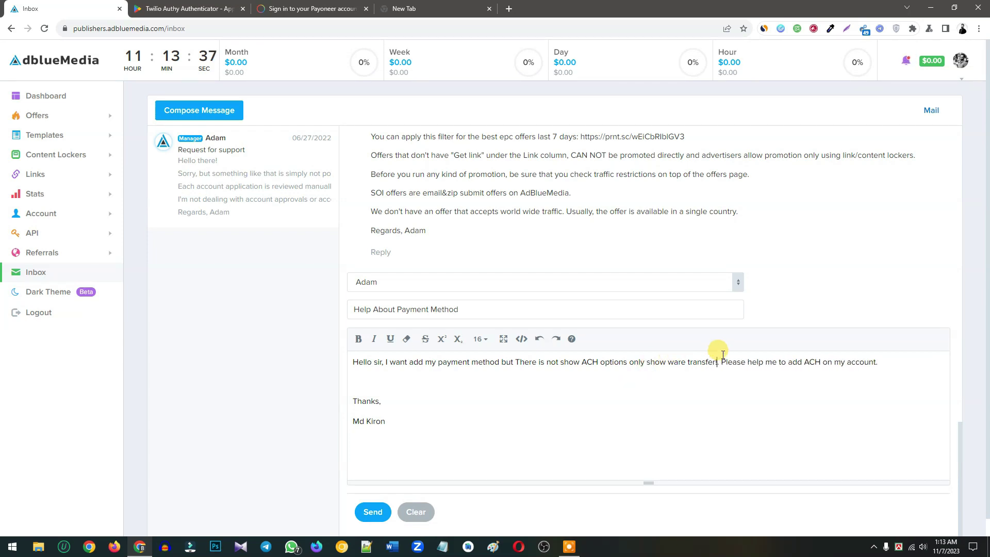
{"action": "left_click", "coordinate": [373, 511]}
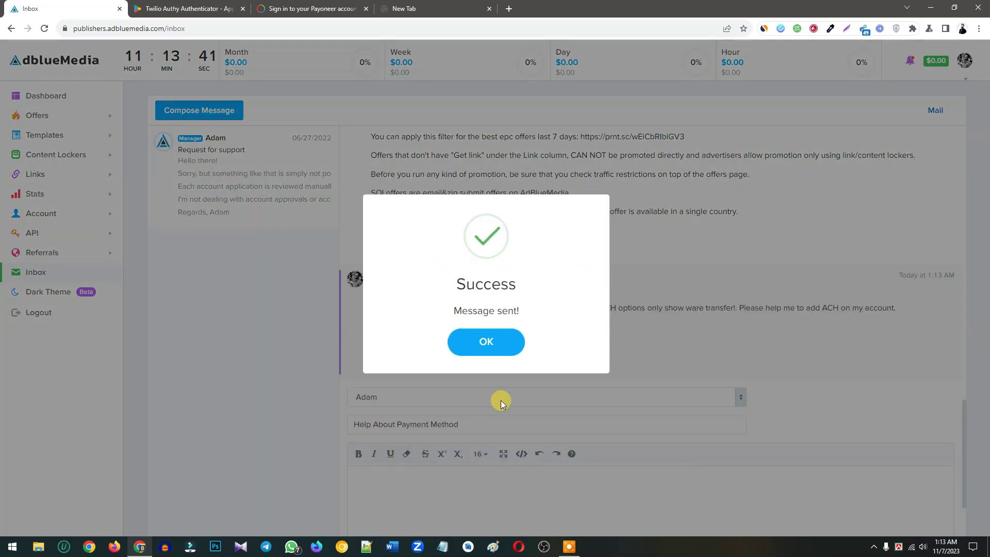
Dismiss the sent notice, expand Account in the sidebar, and return to the Dashboard showing $0.00 earnings
{"action": "left_click", "coordinate": [483, 340]}
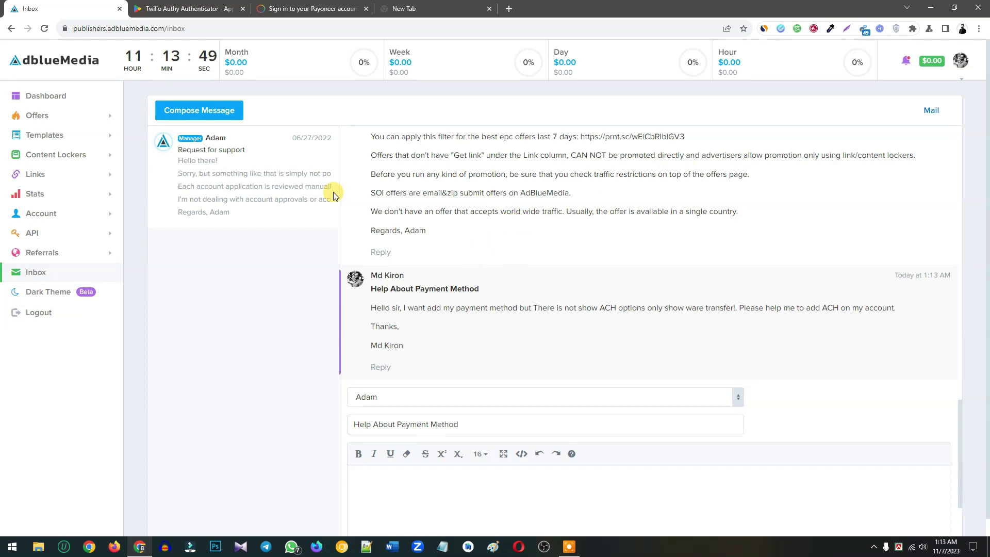
{"action": "left_click", "coordinate": [67, 212]}
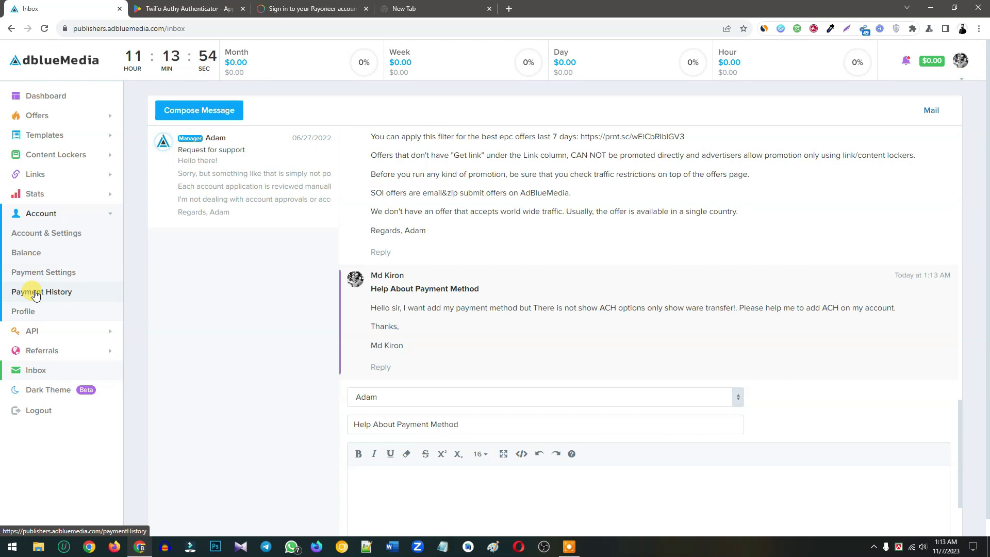
{"action": "scroll", "coordinate": [539, 325], "scroll_direction": "down", "scroll_amount": 2}
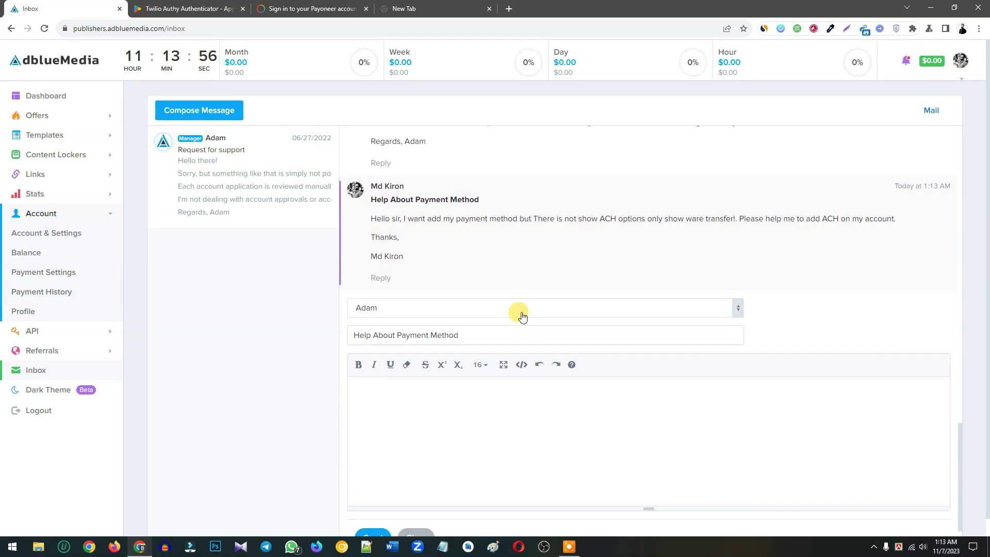
{"action": "scroll", "coordinate": [522, 317], "scroll_direction": "up", "scroll_amount": 4}
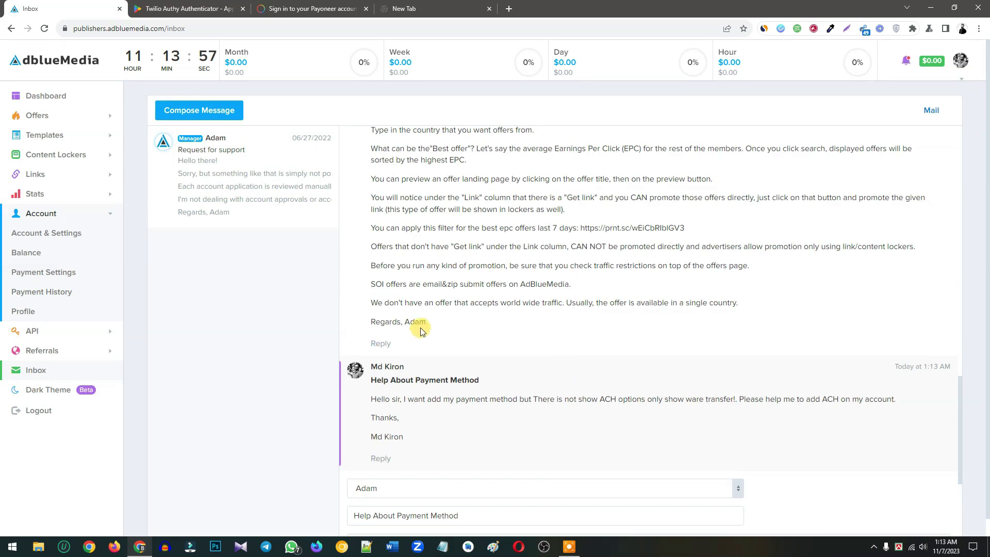
{"action": "scroll", "coordinate": [422, 330], "scroll_direction": "down", "scroll_amount": 2}
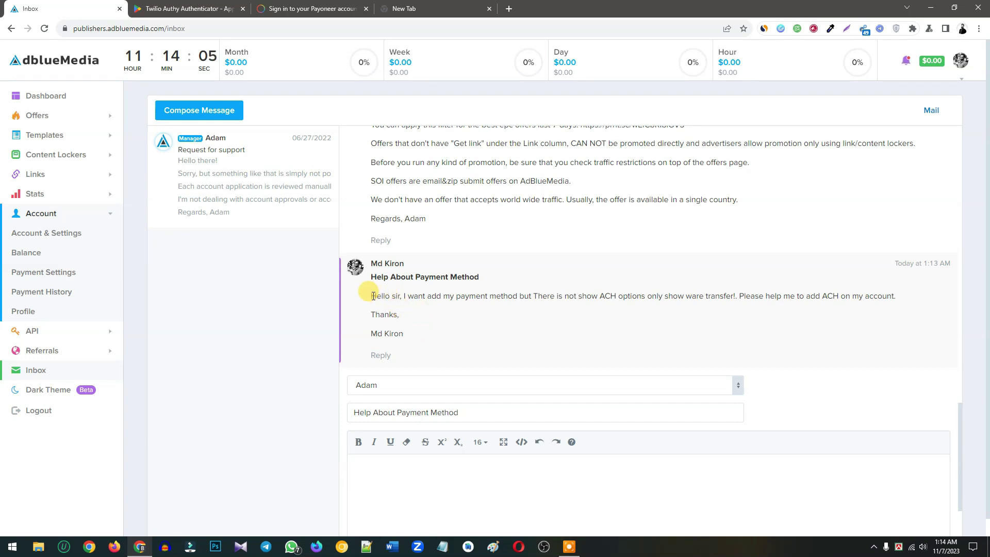
{"action": "left_click", "coordinate": [569, 550]}
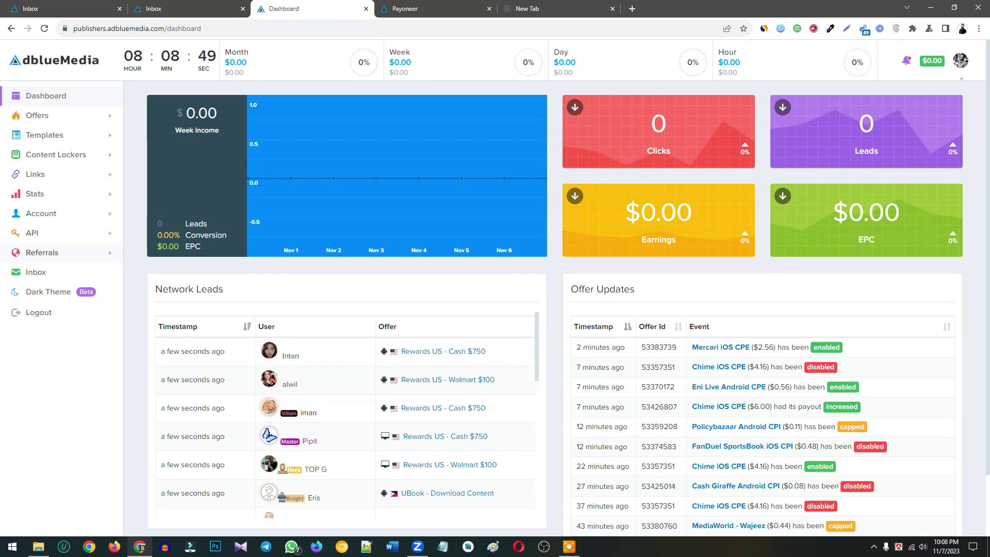
Open the support conversation from the Inbox and read the request and the manager's reply
{"action": "left_click", "coordinate": [31, 276]}
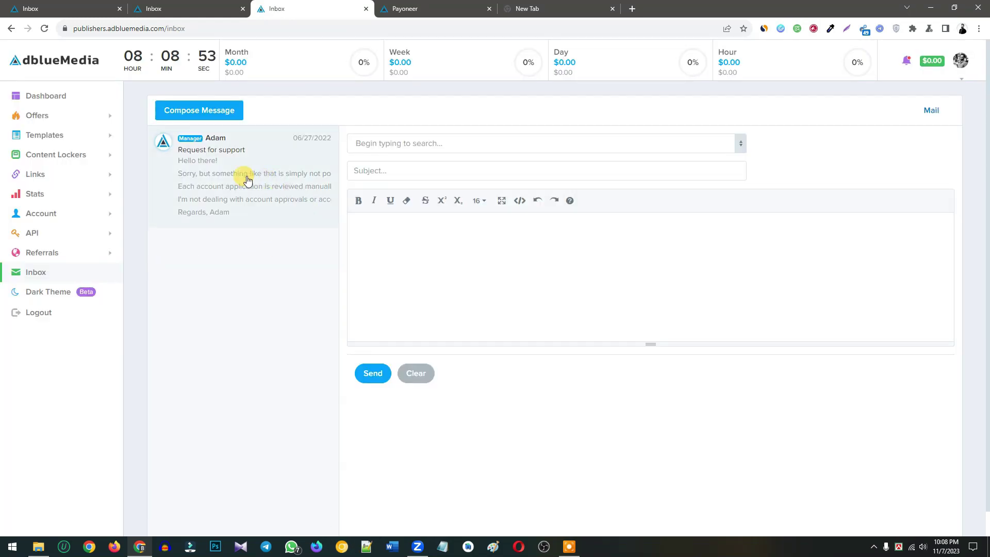
{"action": "left_click", "coordinate": [232, 174]}
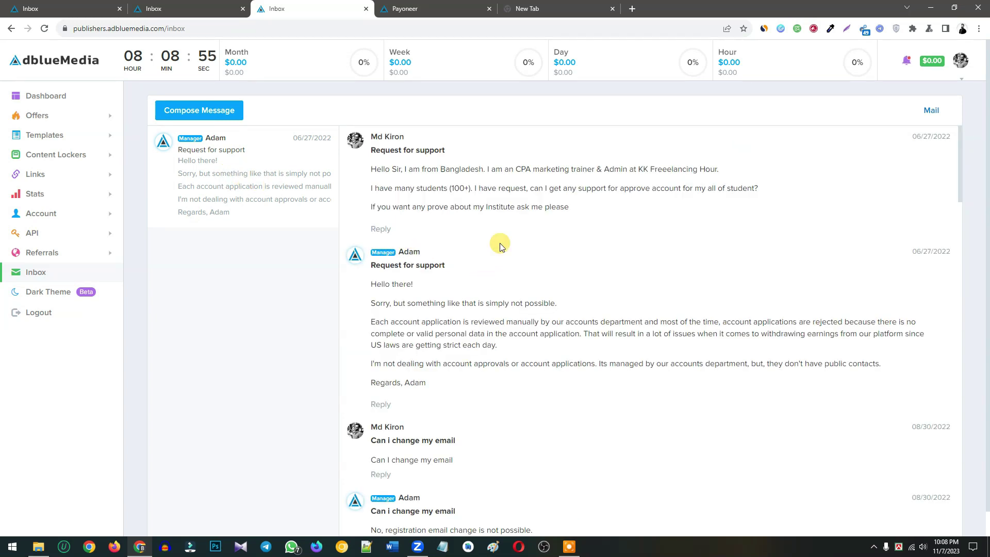
{"action": "left_click_drag", "start_coordinate": [366, 170], "coordinate": [521, 259]}
{"action": "left_click_drag", "start_coordinate": [368, 284], "coordinate": [568, 322]}
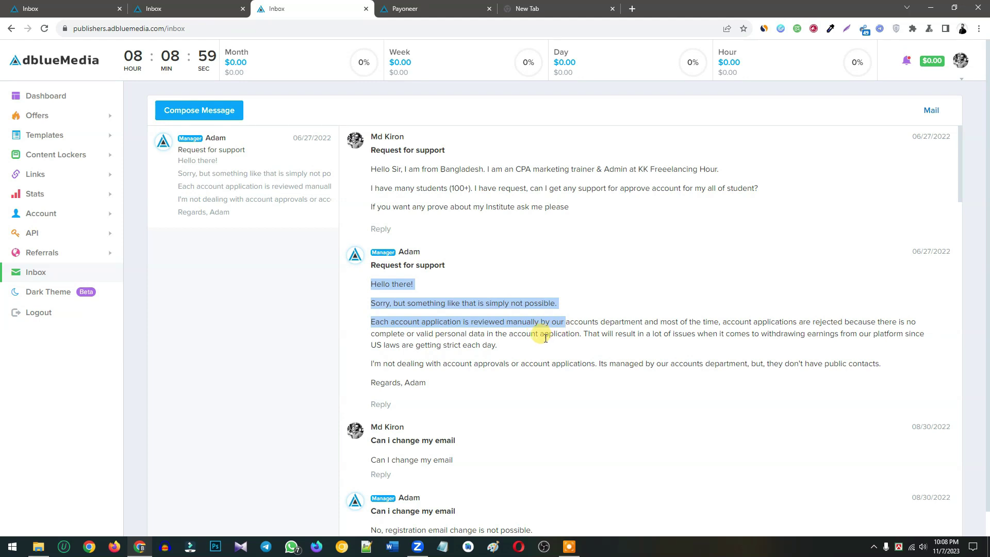
{"action": "left_click", "coordinate": [499, 326]}
{"action": "scroll", "coordinate": [464, 351], "scroll_direction": "down", "scroll_amount": 20}
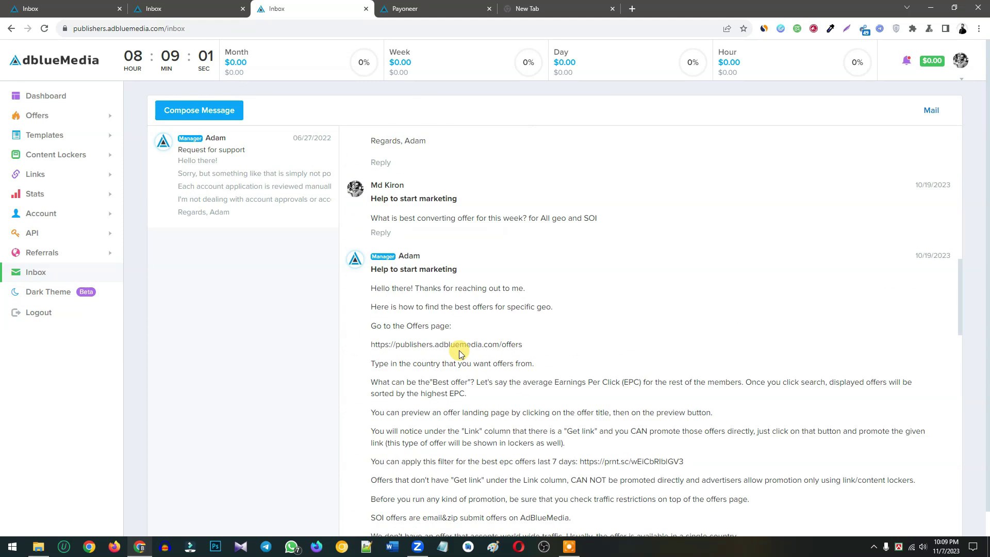
{"action": "scroll", "coordinate": [458, 351], "scroll_direction": "up", "scroll_amount": 15}
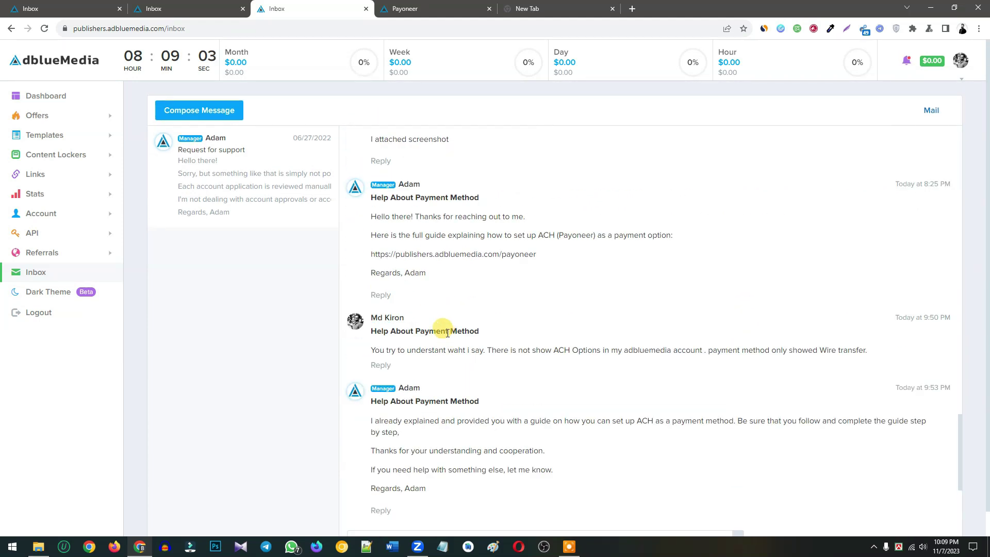
{"action": "scroll", "coordinate": [447, 333], "scroll_direction": "up", "scroll_amount": 1}
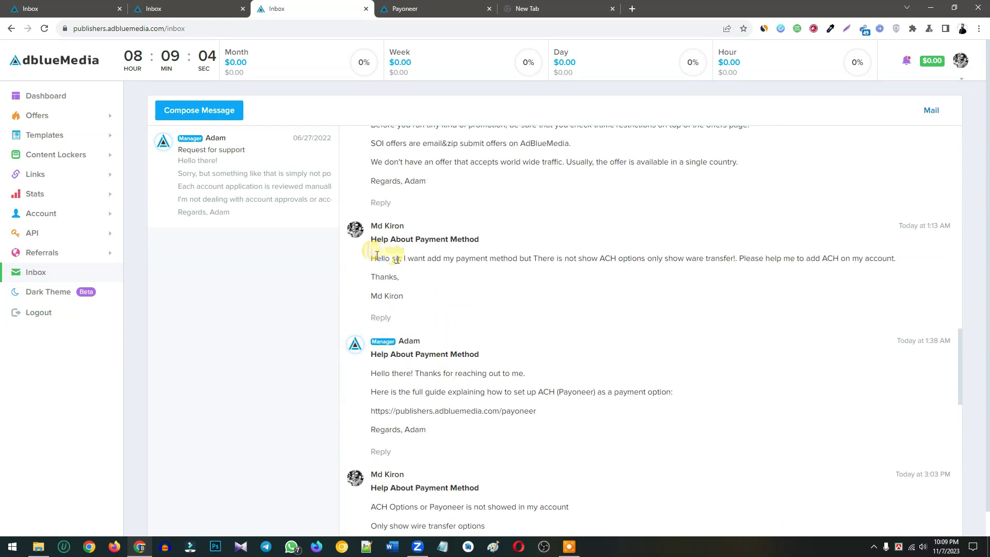
Copy the publishers.adbluemedia.com/payoneer guide URL and close the old Payoneer tab
{"action": "left_click_drag", "start_coordinate": [372, 258], "coordinate": [412, 304]}
{"action": "left_click_drag", "start_coordinate": [370, 373], "coordinate": [566, 414]}
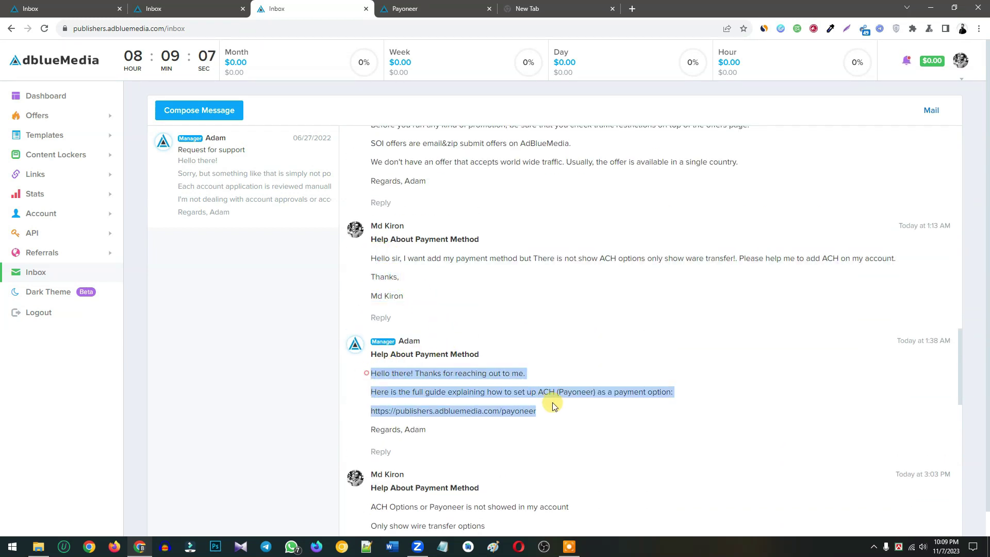
{"action": "left_click", "coordinate": [565, 417]}
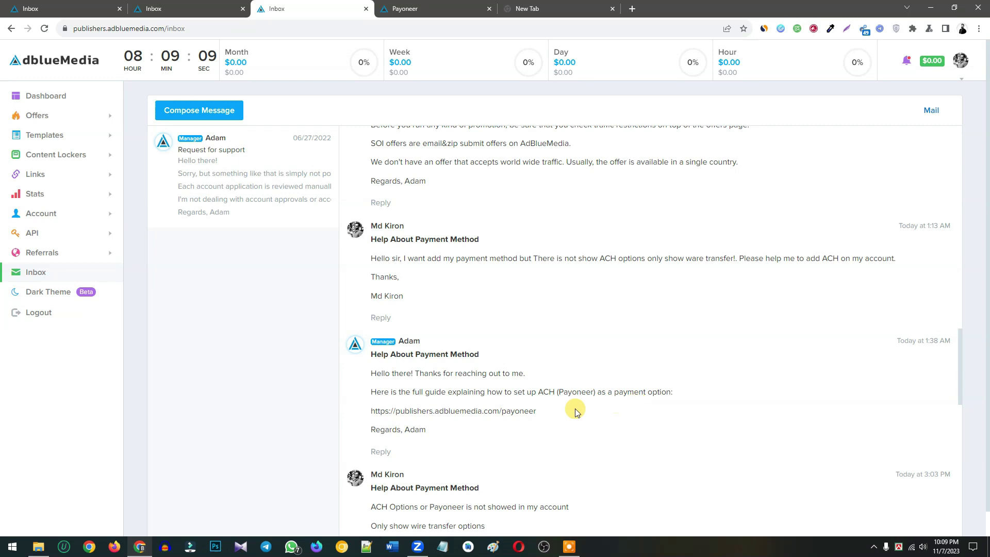
{"action": "left_click_drag", "start_coordinate": [487, 393], "coordinate": [673, 393]}
{"action": "left_click_drag", "start_coordinate": [368, 416], "coordinate": [536, 413]}
{"action": "right_click", "coordinate": [521, 411]}
{"action": "left_click", "coordinate": [548, 422]}
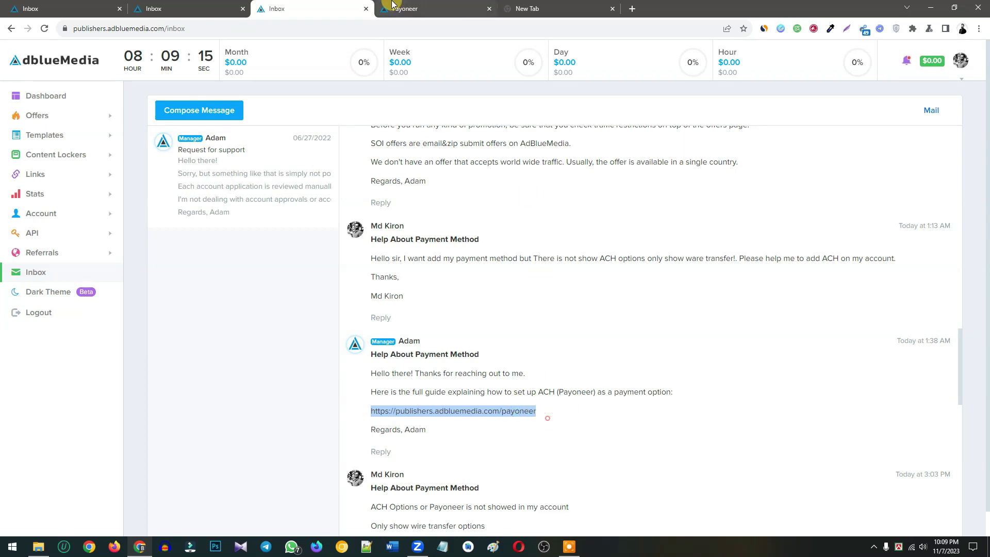
{"action": "left_click", "coordinate": [491, 9]}
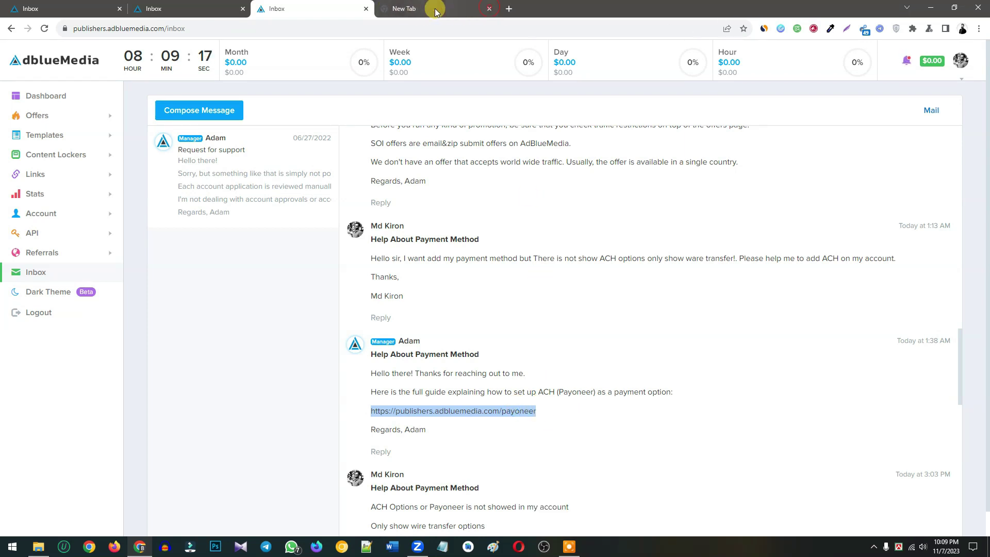
{"action": "left_click", "coordinate": [433, 9]}
Load the copied Payoneer guide URL and read its first two setup steps
{"action": "left_click", "coordinate": [400, 30]}
{"action": "key", "text": "ctrl+v"}
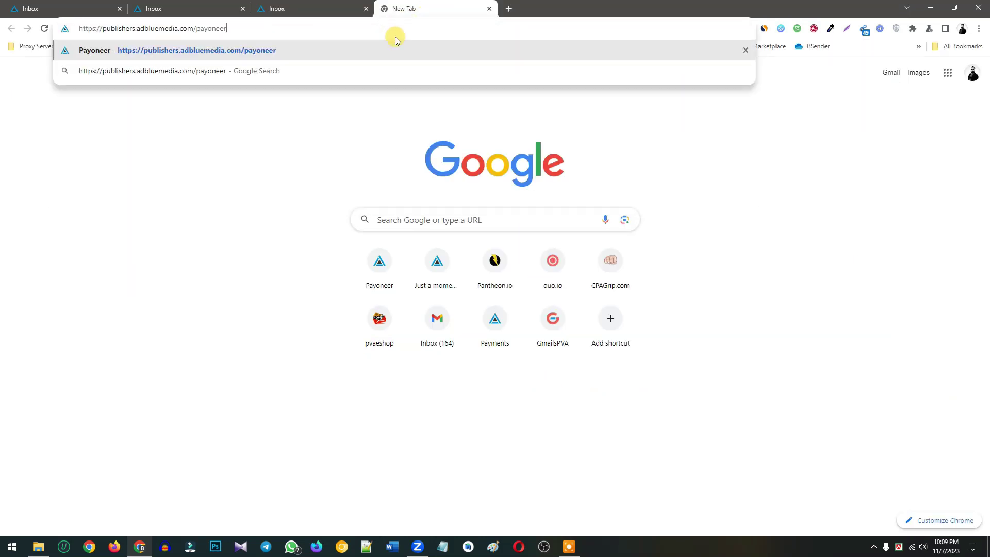
{"action": "key", "text": "Return"}
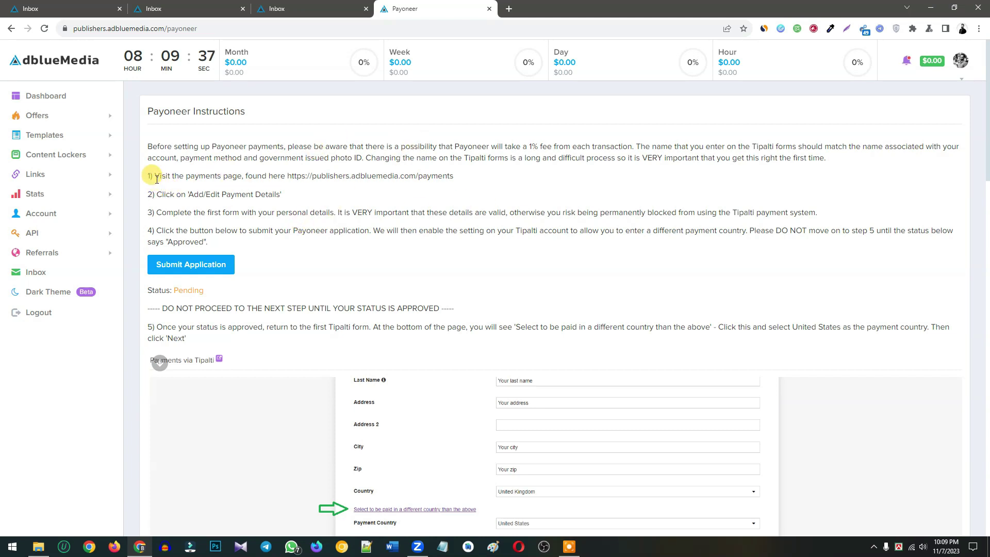
{"action": "left_click_drag", "start_coordinate": [156, 177], "coordinate": [451, 175]}
{"action": "mouse_move", "coordinate": [161, 199]}
{"action": "left_mouse_down"}
{"action": "mouse_move", "coordinate": [274, 189]}
{"action": "mouse_move", "coordinate": [287, 195]}
{"action": "mouse_move", "coordinate": [158, 200]}
{"action": "mouse_move", "coordinate": [337, 214]}
{"action": "mouse_move", "coordinate": [156, 212]}
{"action": "left_mouse_up"}
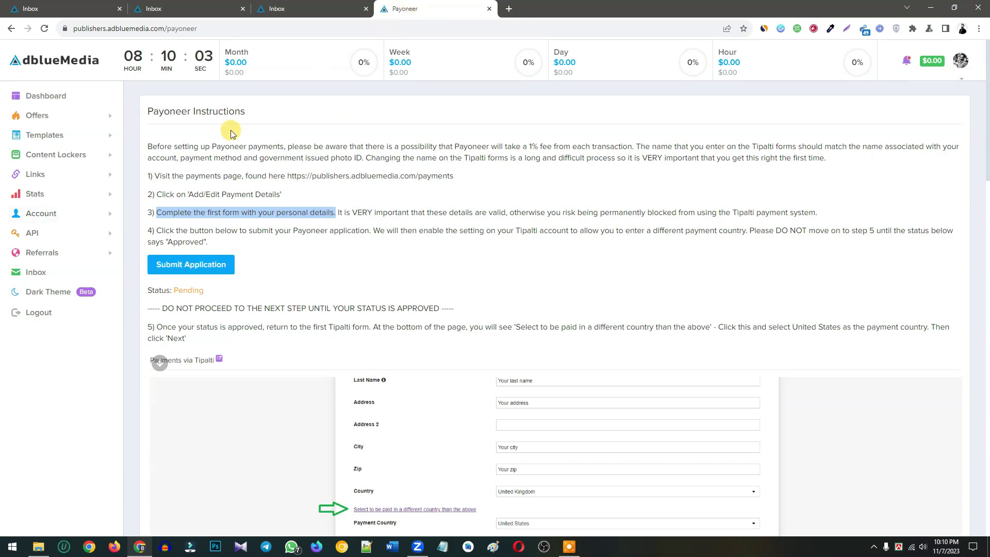
Check that the application status reads Pending and note the APPROVED requirement warning
{"action": "double_click", "coordinate": [196, 291]}
{"action": "left_click", "coordinate": [219, 295]}
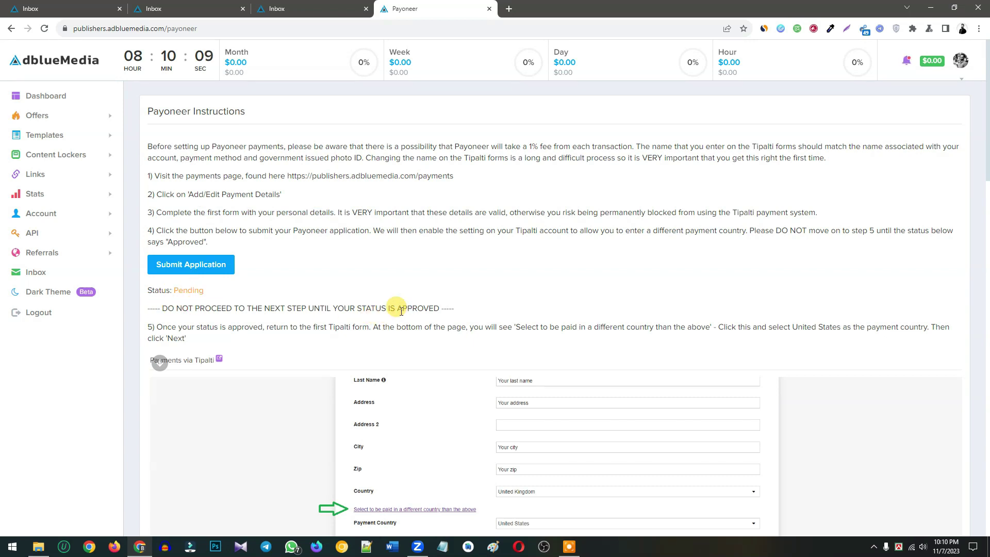
{"action": "left_click_drag", "start_coordinate": [400, 310], "coordinate": [444, 308]}
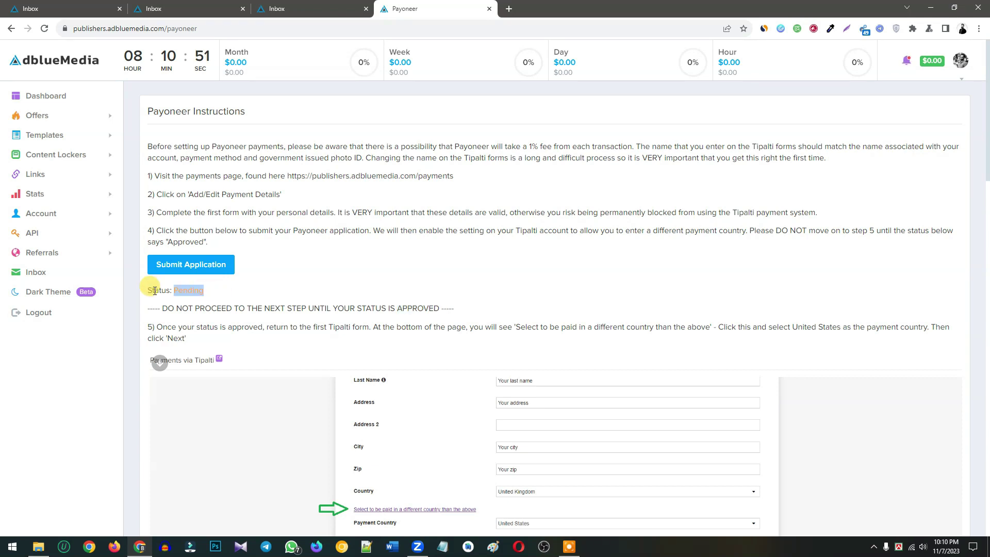
{"action": "left_click", "coordinate": [181, 291]}
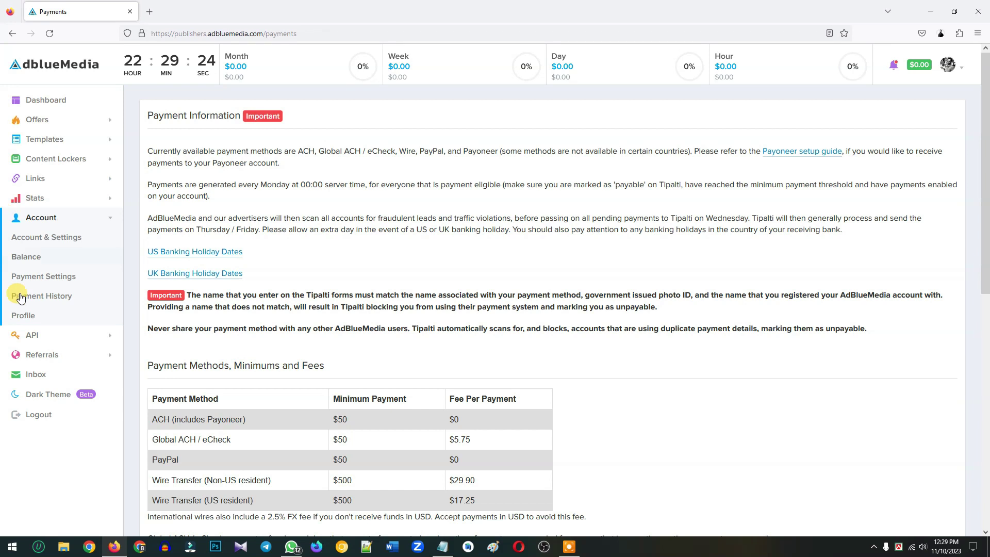
From Payment Settings, open the Payoneer setup guide in a new tab and verify Status: Approved
{"action": "left_click", "coordinate": [44, 275]}
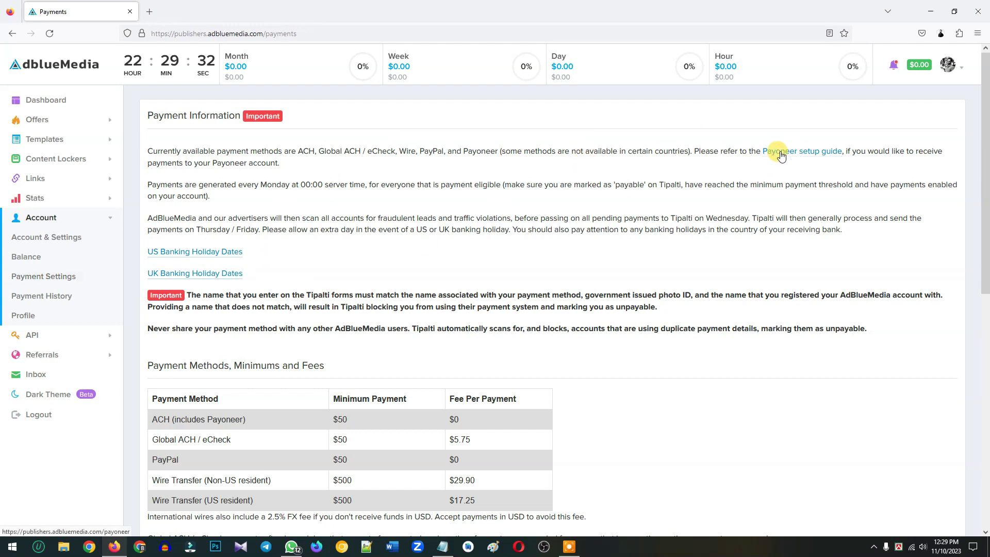
{"action": "left_click", "coordinate": [800, 158]}
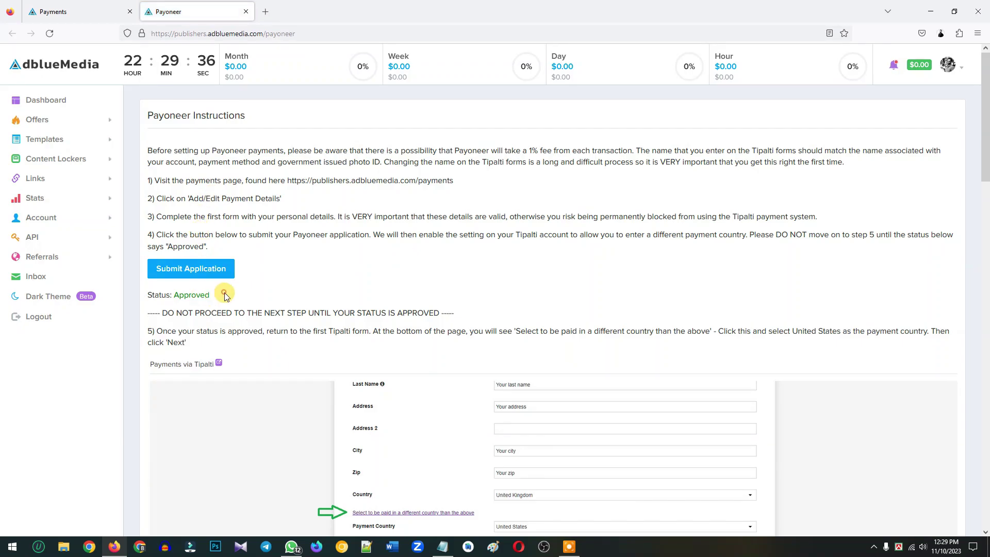
{"action": "left_click_drag", "start_coordinate": [225, 292], "coordinate": [171, 297]}
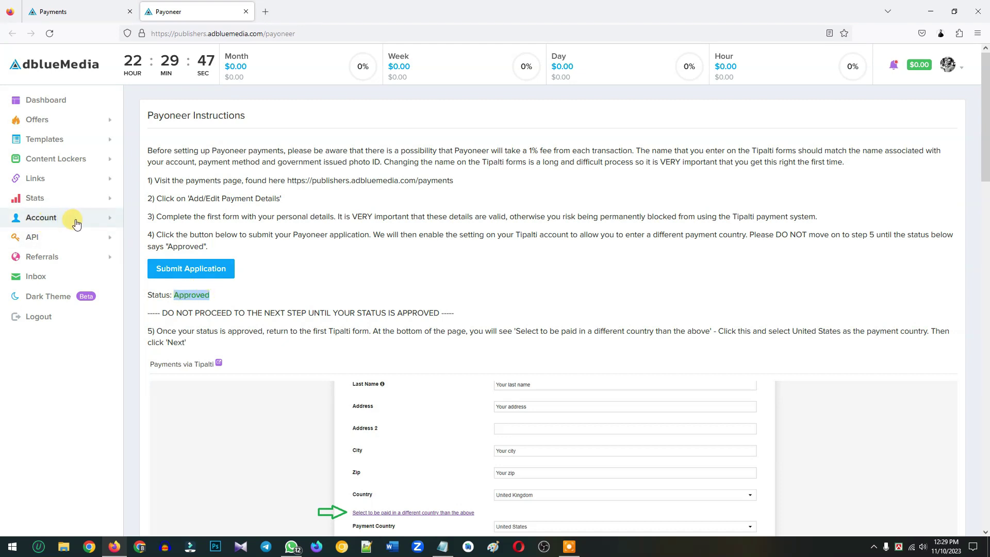
Go to Account > Payment Settings and open Add/Edit Payment Details under Payments via Tipalti
{"action": "left_click", "coordinate": [105, 218]}
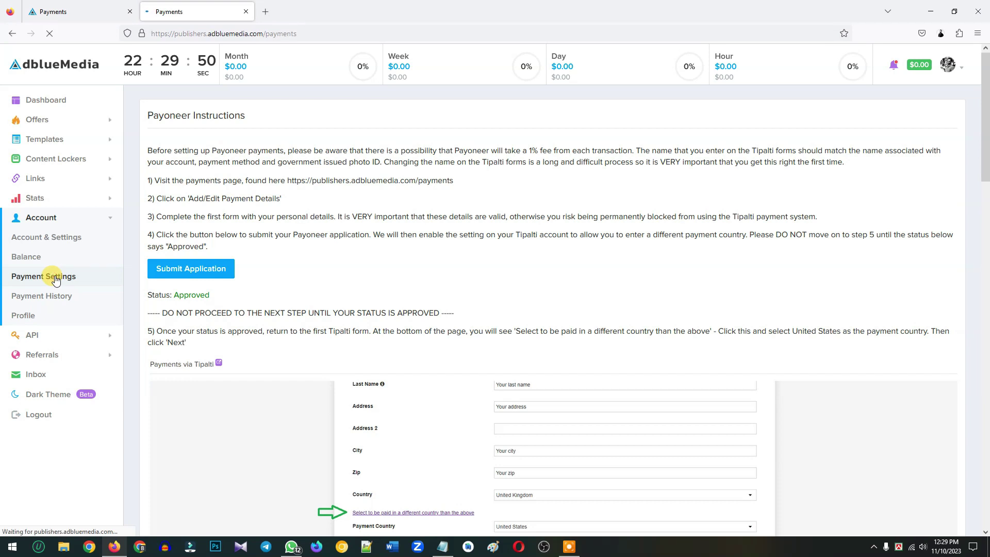
{"action": "scroll", "coordinate": [294, 312], "scroll_direction": "down", "scroll_amount": 1}
{"action": "scroll", "coordinate": [294, 312], "scroll_direction": "down", "scroll_amount": 7}
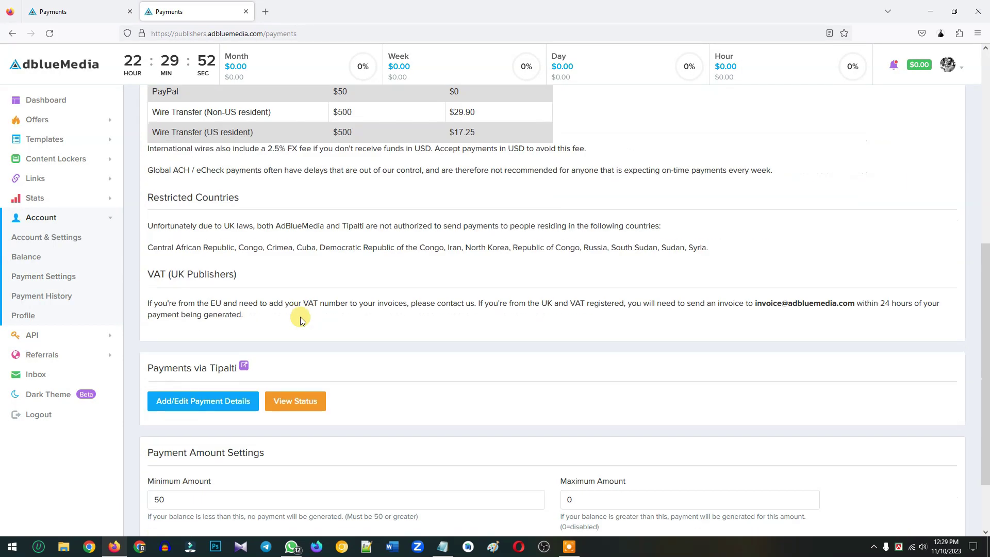
{"action": "left_click", "coordinate": [217, 321]}
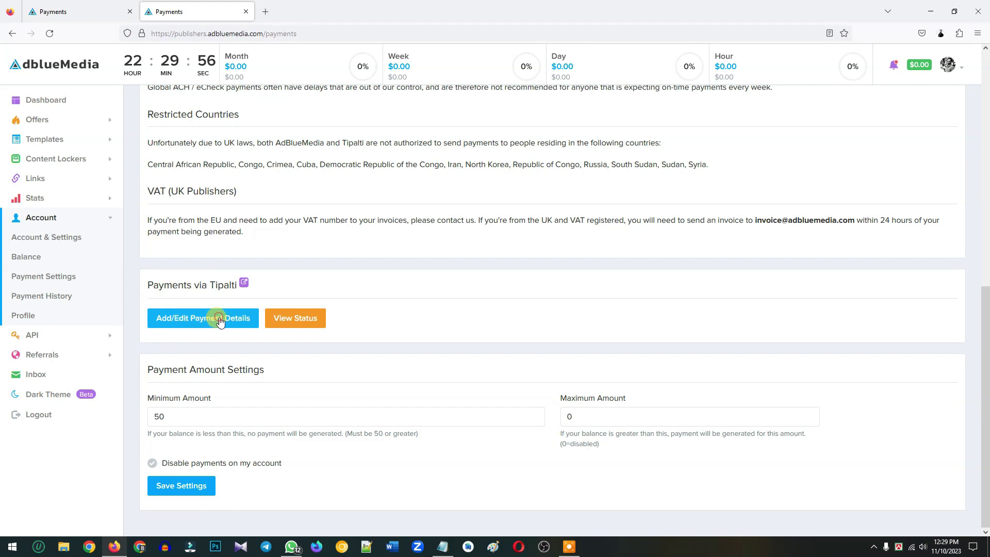
{"action": "scroll", "coordinate": [528, 345], "scroll_direction": "down", "scroll_amount": 6}
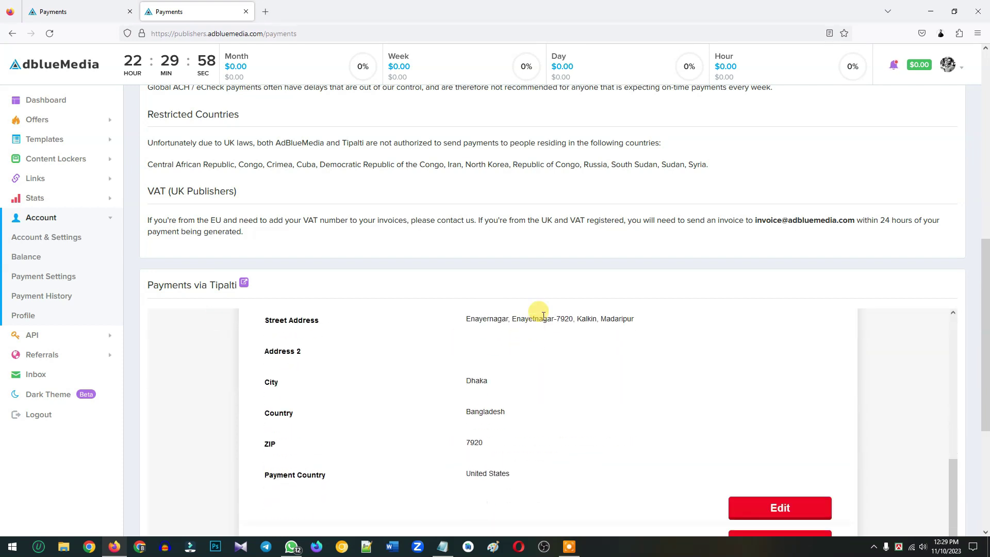
{"action": "scroll", "coordinate": [543, 315], "scroll_direction": "down", "scroll_amount": 3}
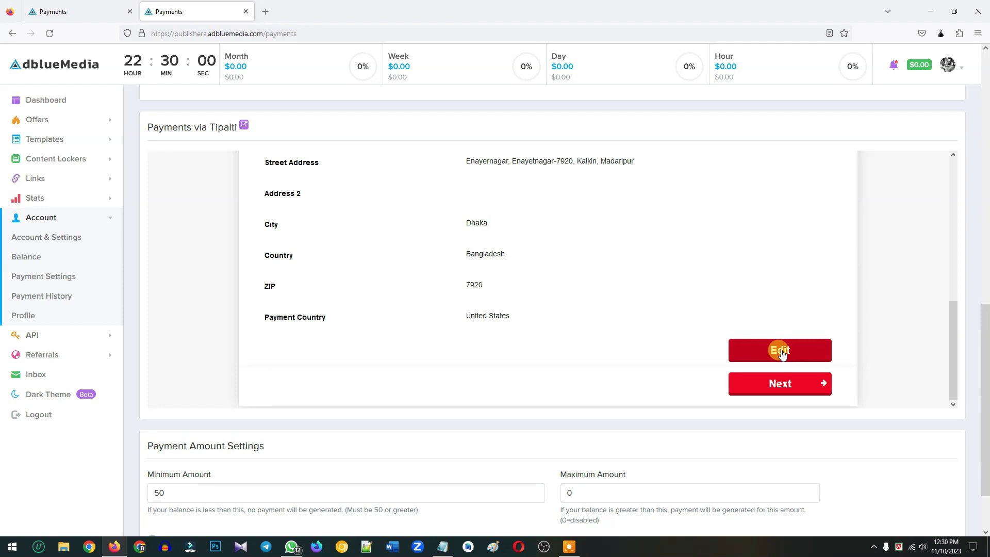
Edit the Tipalti details, pick United States as payment country, and confirm the unverified address
{"action": "left_click", "coordinate": [780, 351]}
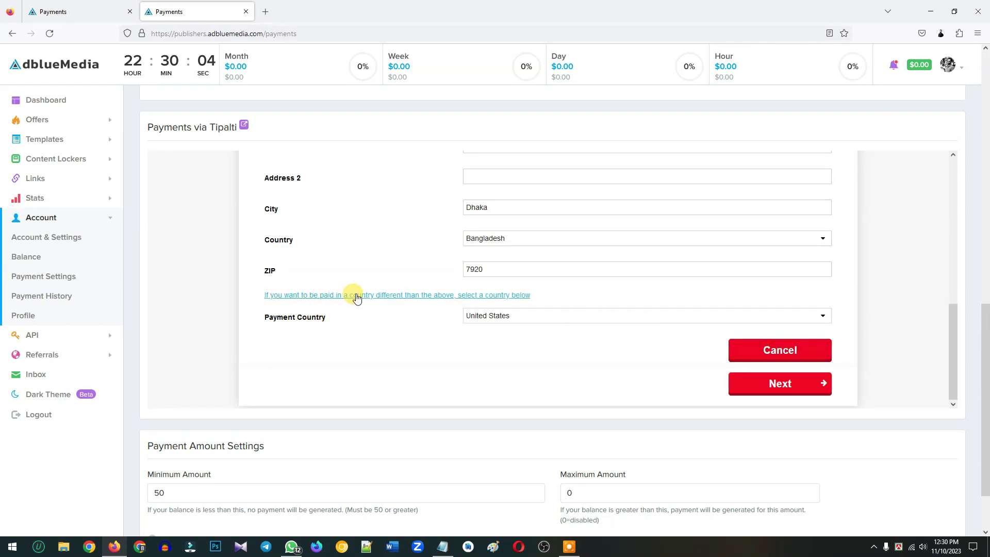
{"action": "left_click", "coordinate": [447, 296]}
{"action": "left_click", "coordinate": [473, 329]}
{"action": "left_click", "coordinate": [496, 319]}
{"action": "left_click", "coordinate": [498, 370]}
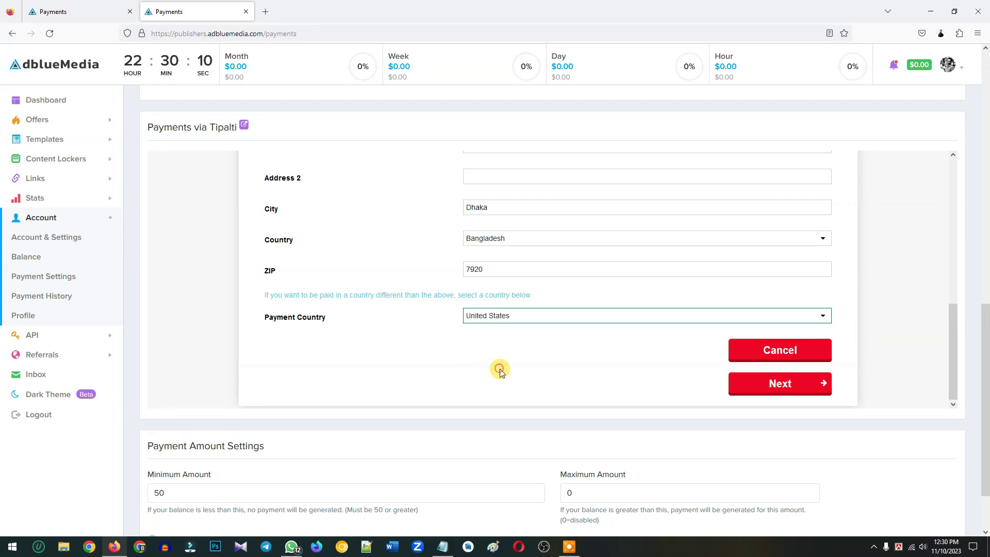
{"action": "left_click", "coordinate": [786, 380]}
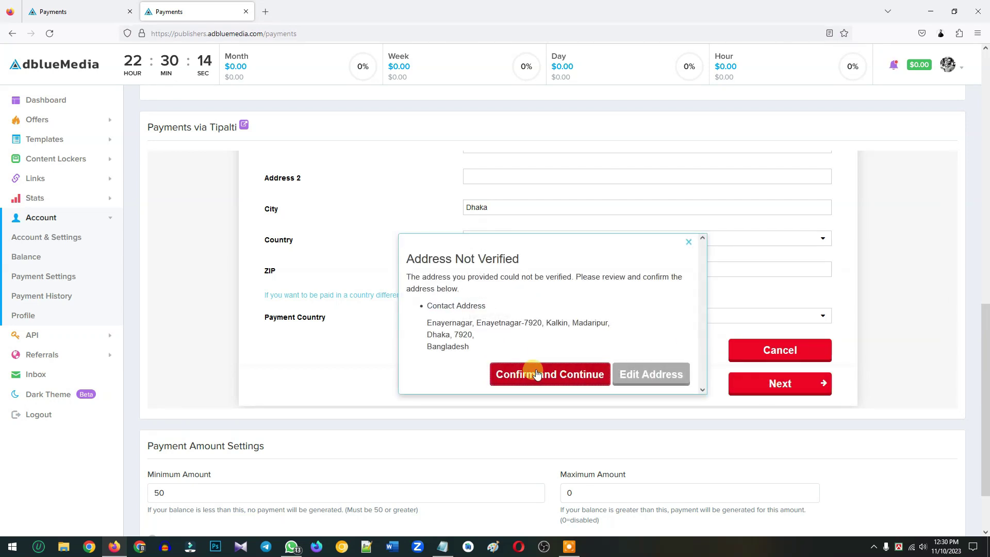
{"action": "left_click", "coordinate": [537, 374]}
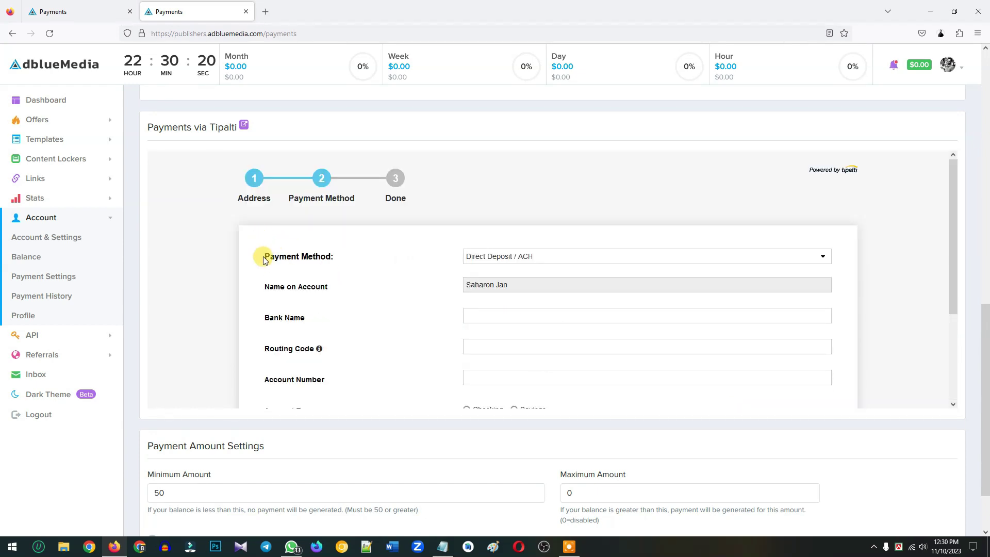
Choose Direct Deposit / ACH as the Tipalti payment method
{"action": "left_click_drag", "start_coordinate": [263, 259], "coordinate": [320, 254]}
{"action": "left_click", "coordinate": [488, 258]}
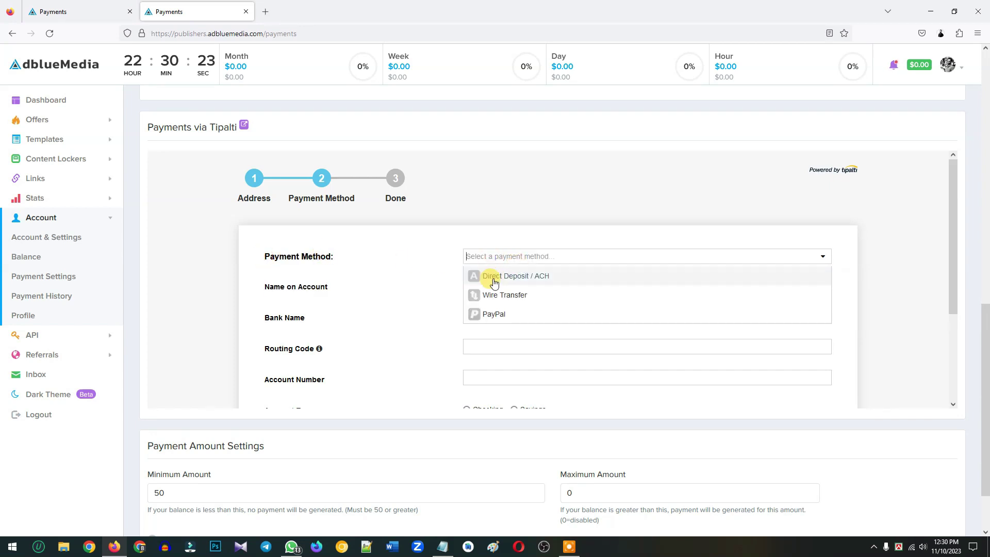
{"action": "scroll", "coordinate": [498, 278], "scroll_direction": "down", "scroll_amount": 2}
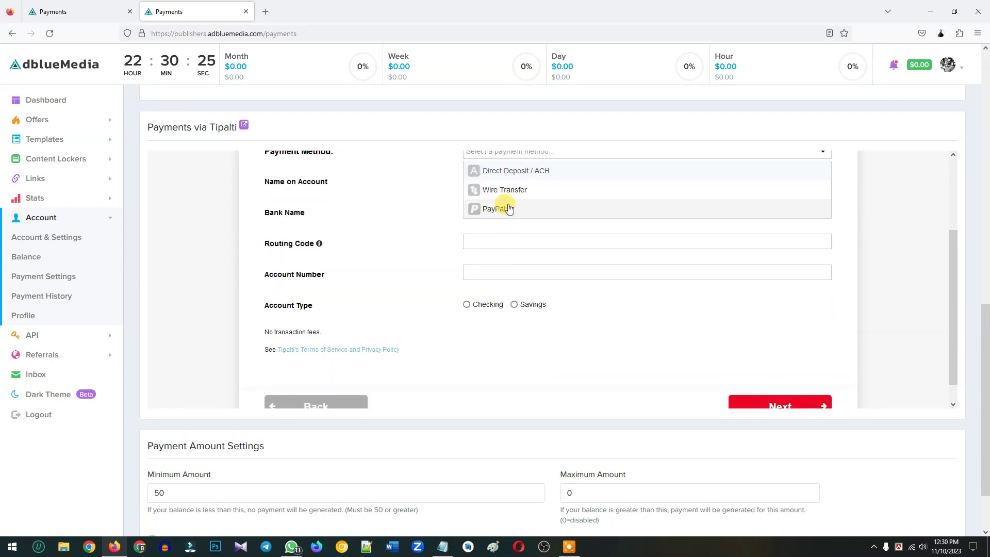
{"action": "left_click", "coordinate": [538, 171]}
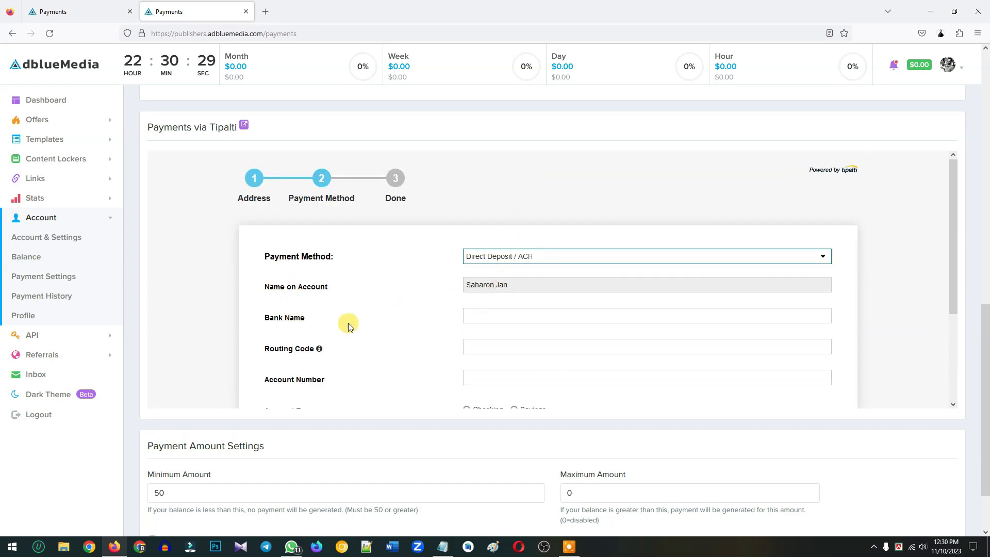
Open the Payoneer account home from bookmarks in a new tab
{"action": "left_click", "coordinate": [484, 313]}
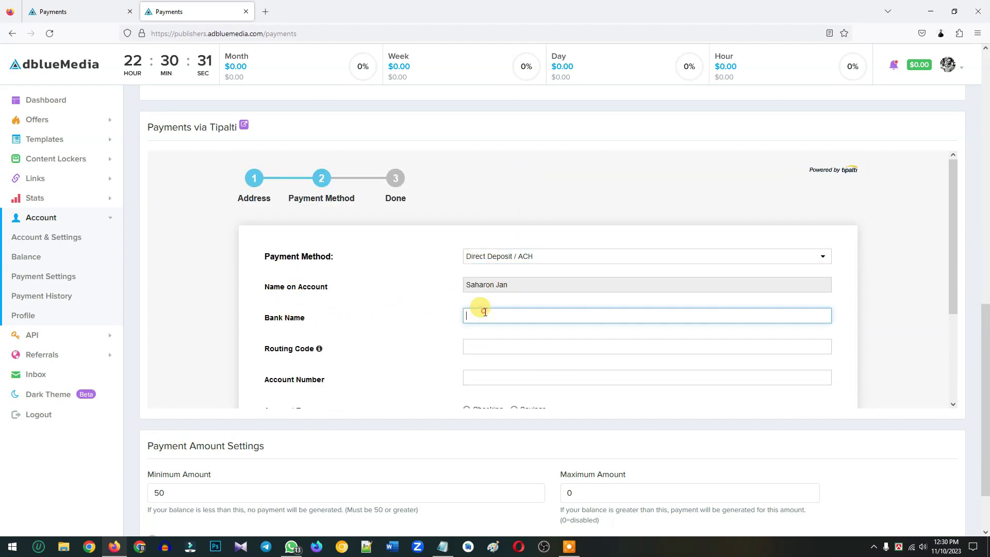
{"action": "scroll", "coordinate": [485, 314], "scroll_direction": "down", "scroll_amount": 1}
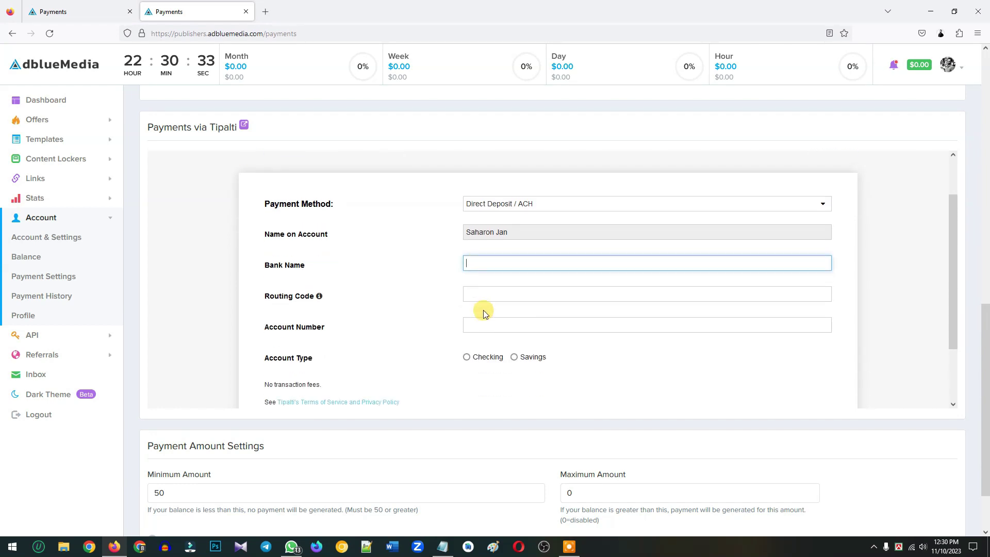
{"action": "left_click", "coordinate": [268, 12]}
{"action": "left_click", "coordinate": [106, 50]}
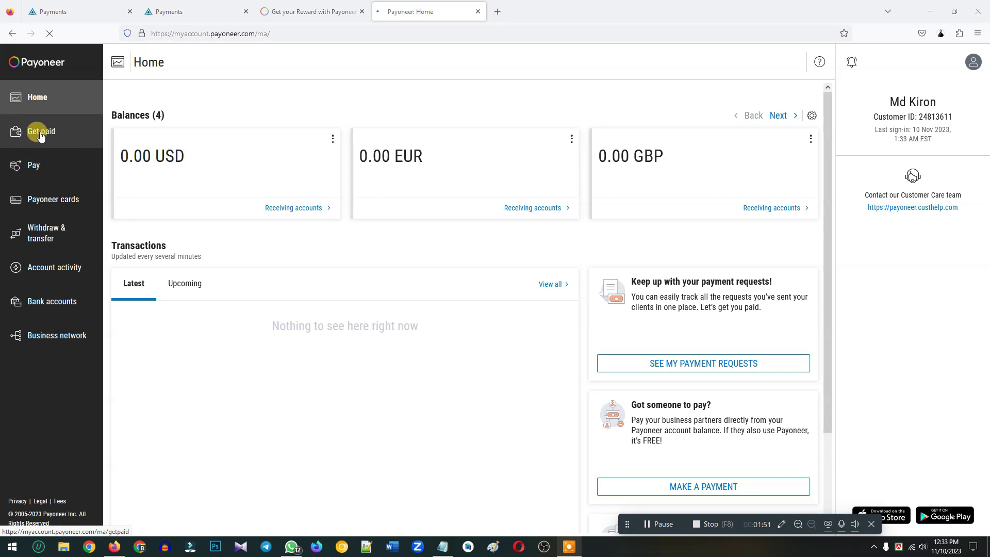
Go to Get paid > Receiving accounts and open the USA USD account's bank details
{"action": "left_click", "coordinate": [43, 134]}
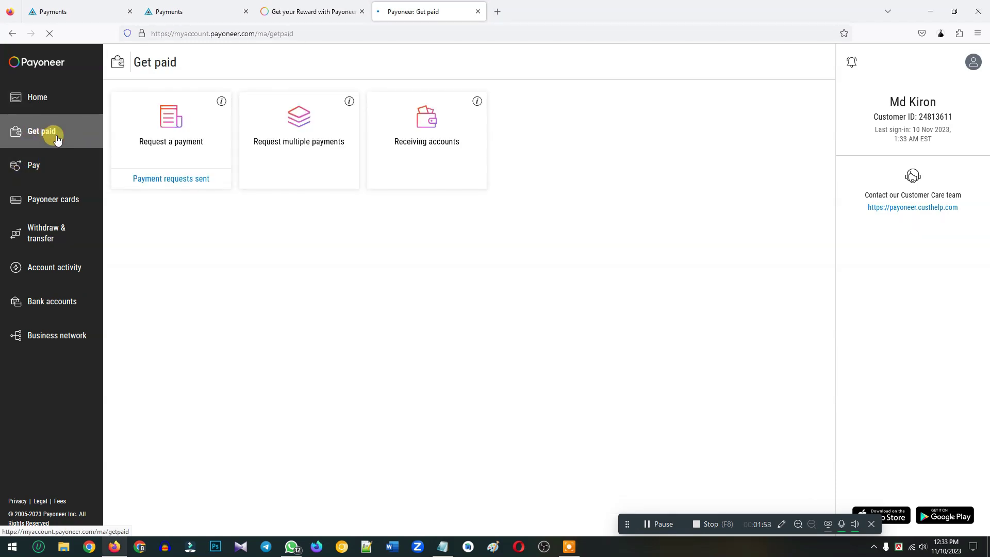
{"action": "left_click", "coordinate": [430, 126]}
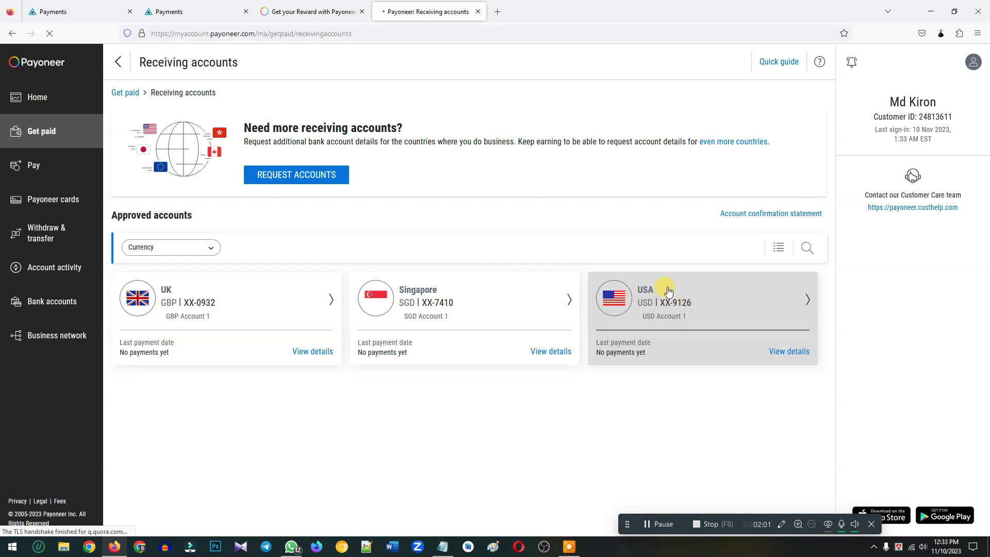
{"action": "left_click", "coordinate": [278, 174]}
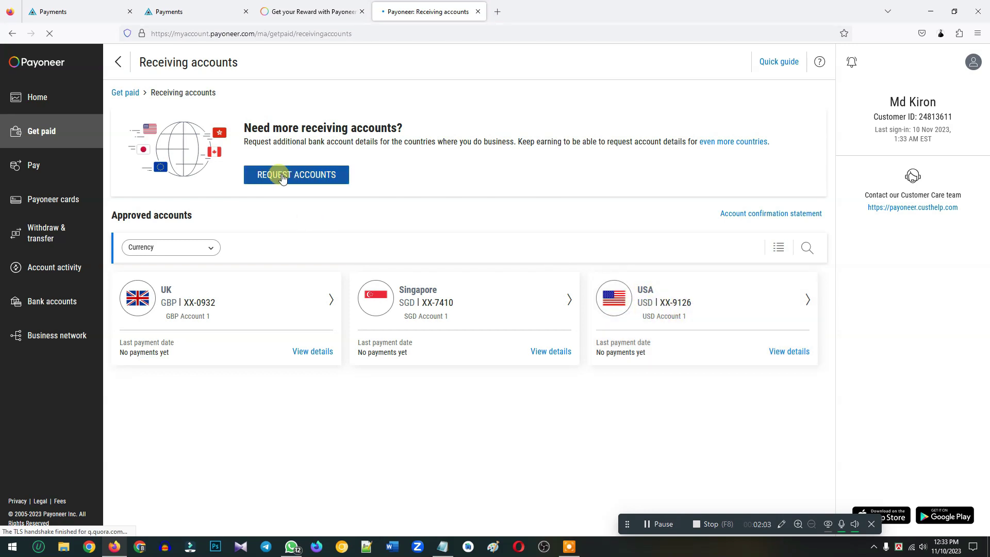
{"action": "left_click", "coordinate": [496, 286]}
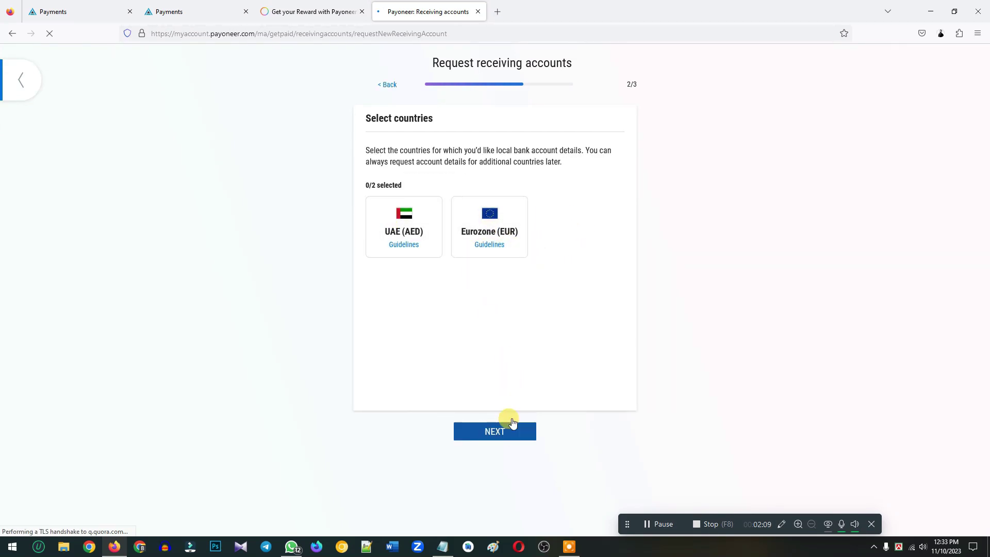
{"action": "left_click", "coordinate": [22, 79]}
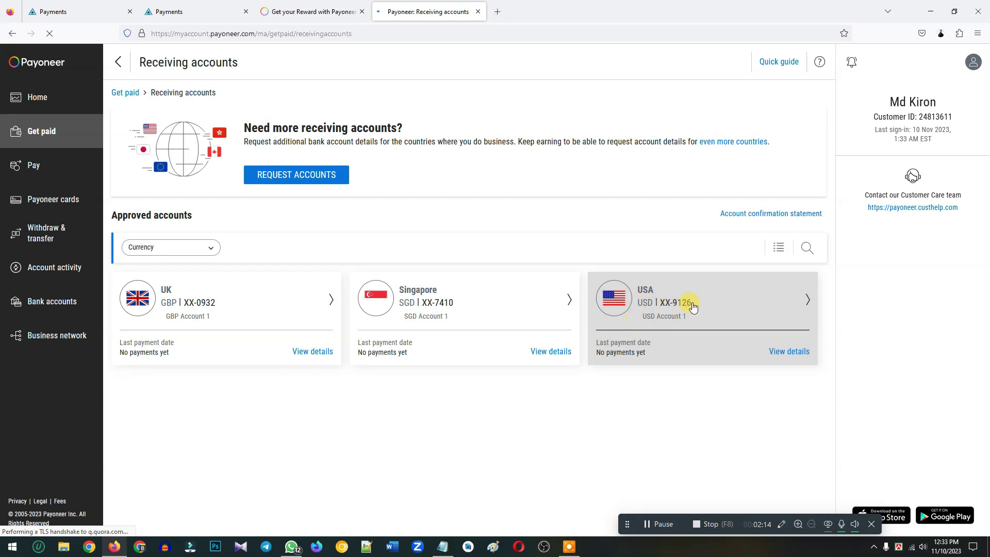
{"action": "left_click", "coordinate": [662, 298]}
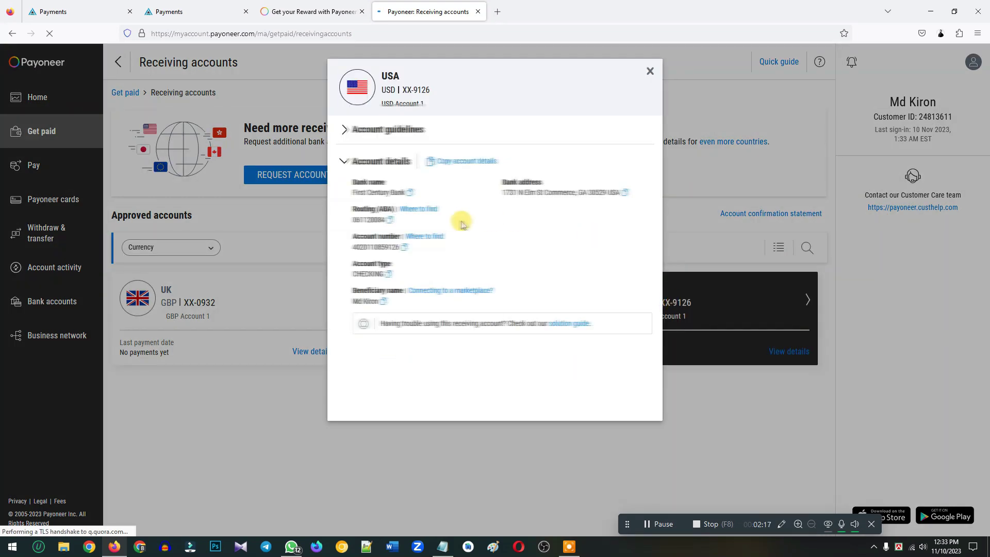
Copy Payoneer's bank name First Century Bank and routing number into the Tipalti Bank Name and Routing Code fields
{"action": "left_click_drag", "start_coordinate": [345, 190], "coordinate": [359, 190]}
{"action": "left_click", "coordinate": [410, 192]}
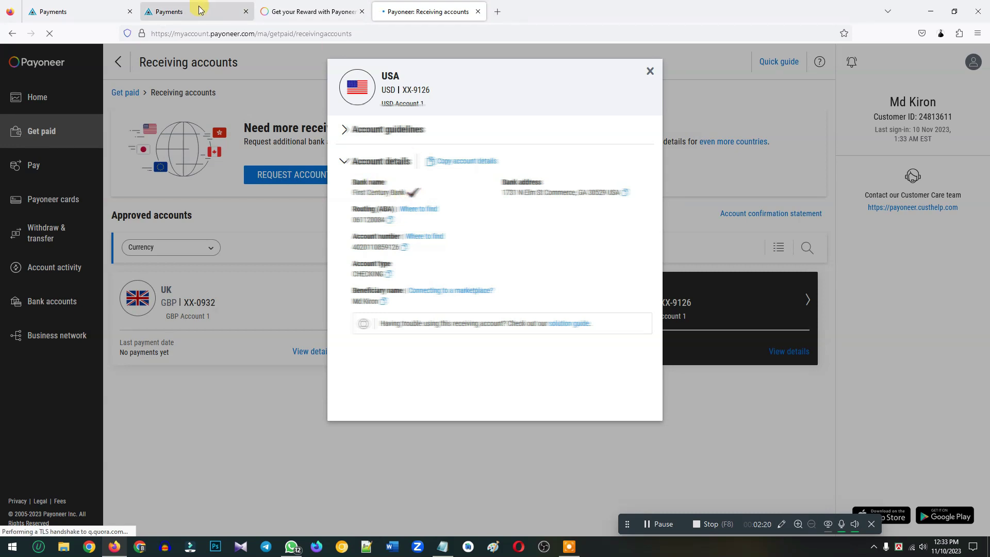
{"action": "left_click", "coordinate": [199, 9]}
{"action": "key", "text": "ctrl+v"}
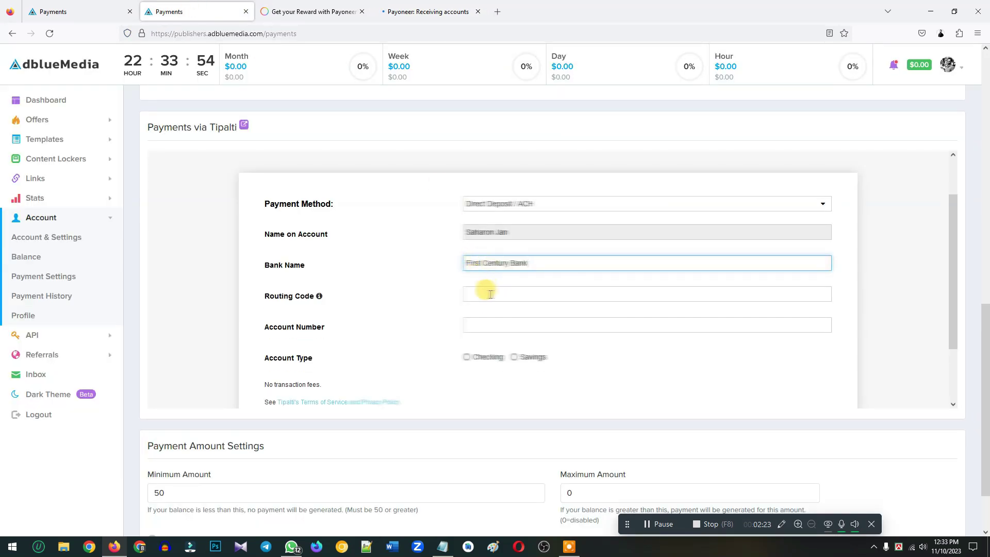
{"action": "left_click", "coordinate": [489, 294]}
{"action": "left_click", "coordinate": [283, 10]}
{"action": "left_click", "coordinate": [418, 11]}
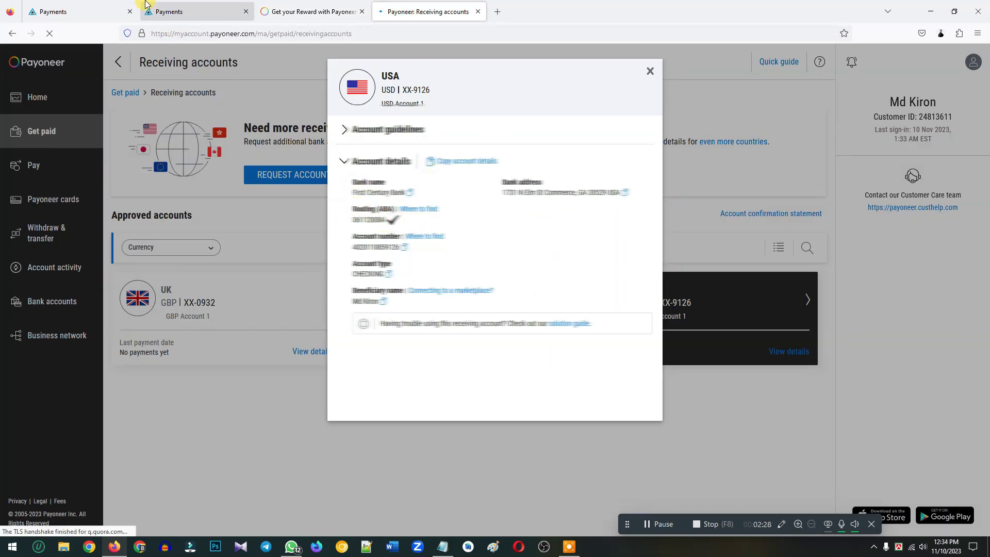
{"action": "left_click", "coordinate": [165, 13]}
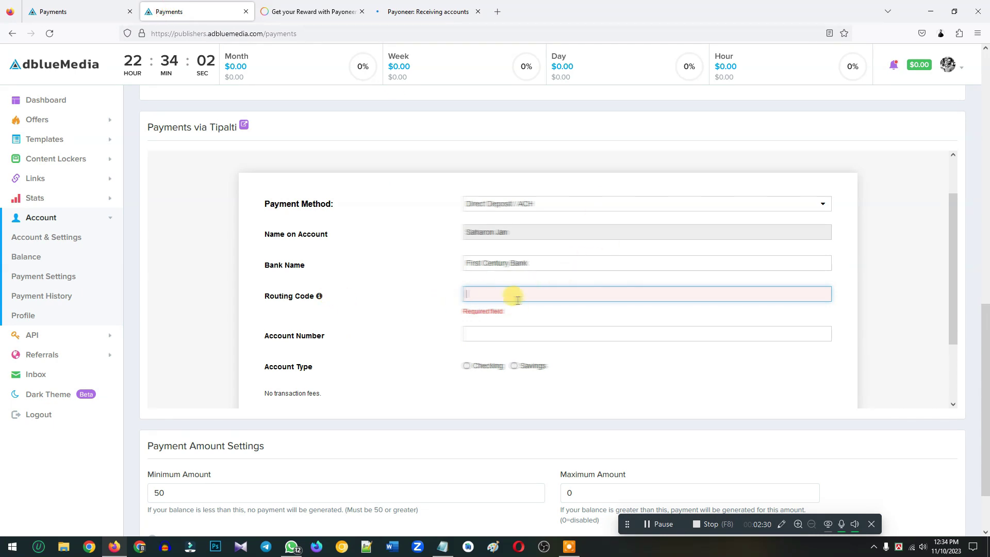
{"action": "key", "text": "ctrl+v"}
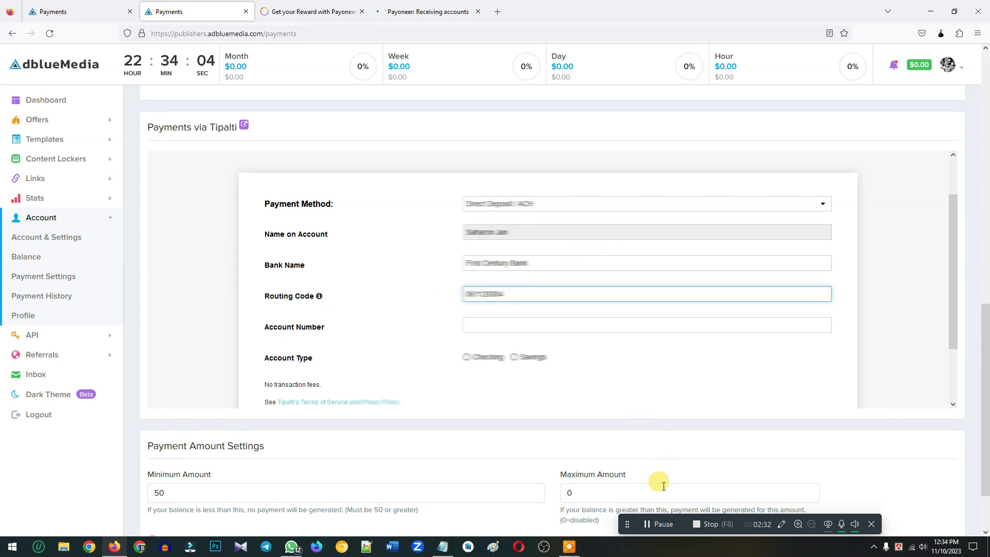
Copy the Payoneer account number into the Tipalti Account Number field
{"action": "left_click", "coordinate": [642, 524]}
{"action": "left_click", "coordinate": [428, 11]}
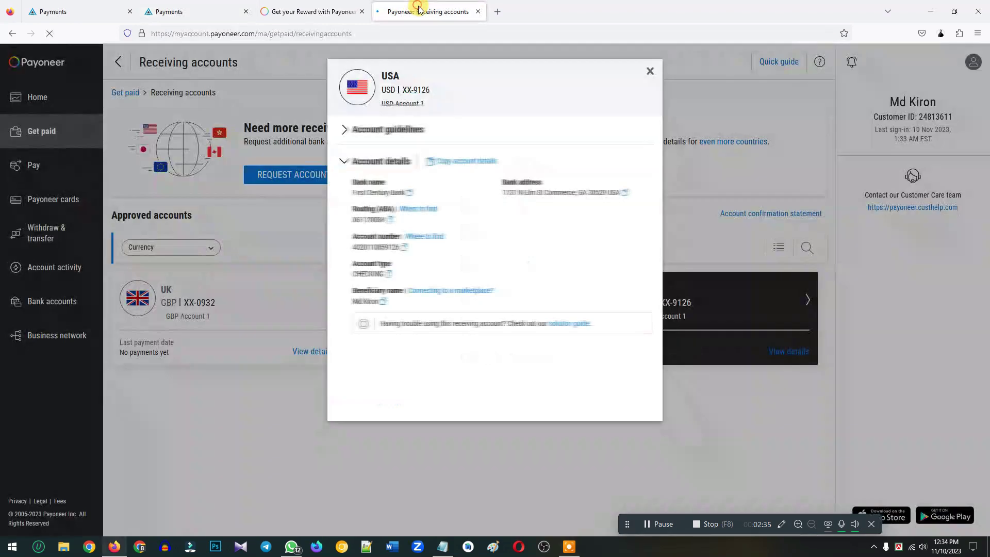
{"action": "left_click", "coordinate": [404, 247]}
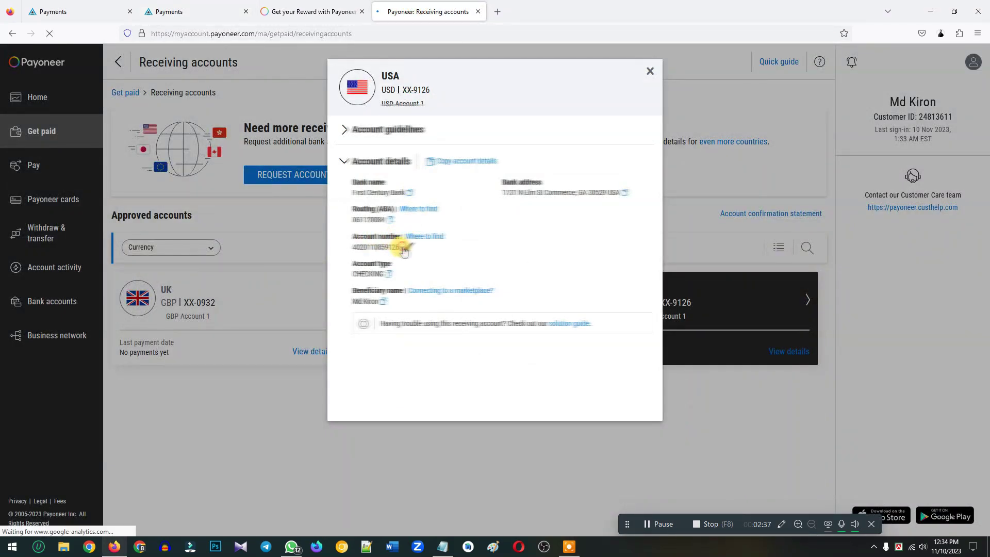
{"action": "left_click", "coordinate": [198, 7]}
{"action": "left_click", "coordinate": [469, 325]}
{"action": "key", "text": "ctrl+v"}
{"action": "left_click", "coordinate": [429, 11]}
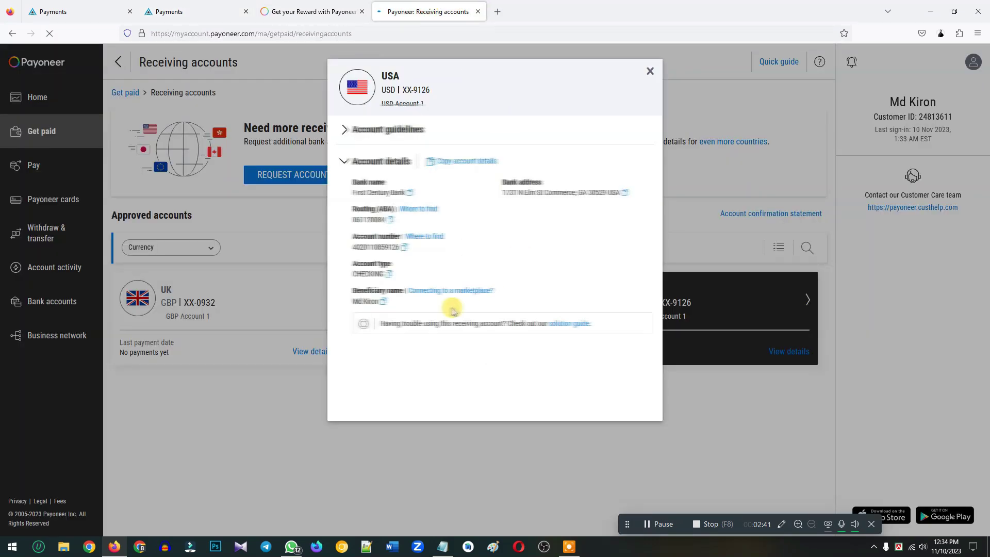
{"action": "left_click_drag", "start_coordinate": [353, 265], "coordinate": [379, 275]}
{"action": "left_click", "coordinate": [289, 11]}
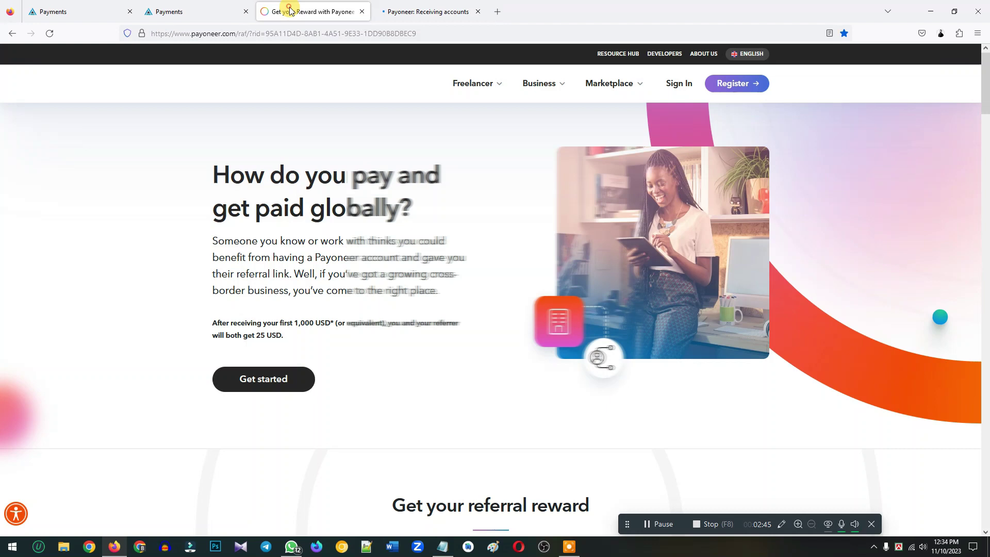
{"action": "left_click", "coordinate": [217, 16]}
{"action": "left_click", "coordinate": [466, 357]}
{"action": "scroll", "coordinate": [457, 355], "scroll_direction": "down", "scroll_amount": 3}
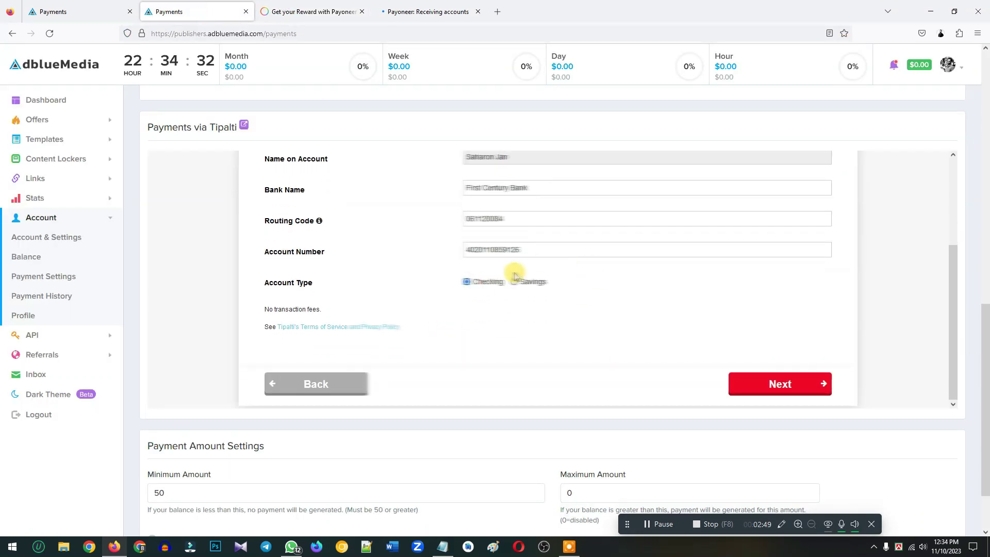
{"action": "scroll", "coordinate": [519, 268], "scroll_direction": "up", "scroll_amount": 5}
{"action": "scroll", "coordinate": [525, 289], "scroll_direction": "down", "scroll_amount": 5}
Submit the bank details, then request and enter the SMS verification code to reach Done
{"action": "left_click", "coordinate": [780, 332]}
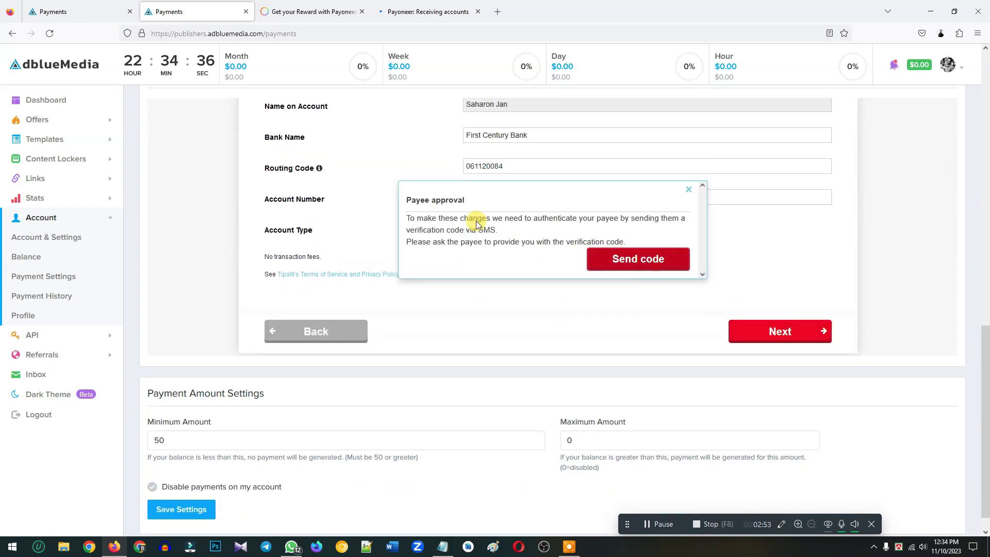
{"action": "left_click", "coordinate": [631, 262]}
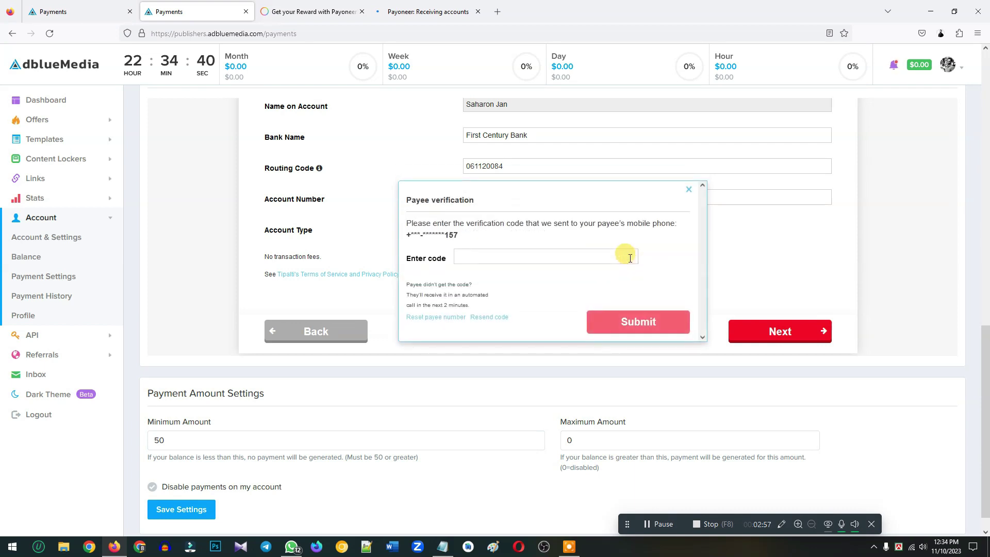
{"action": "left_click", "coordinate": [481, 254]}
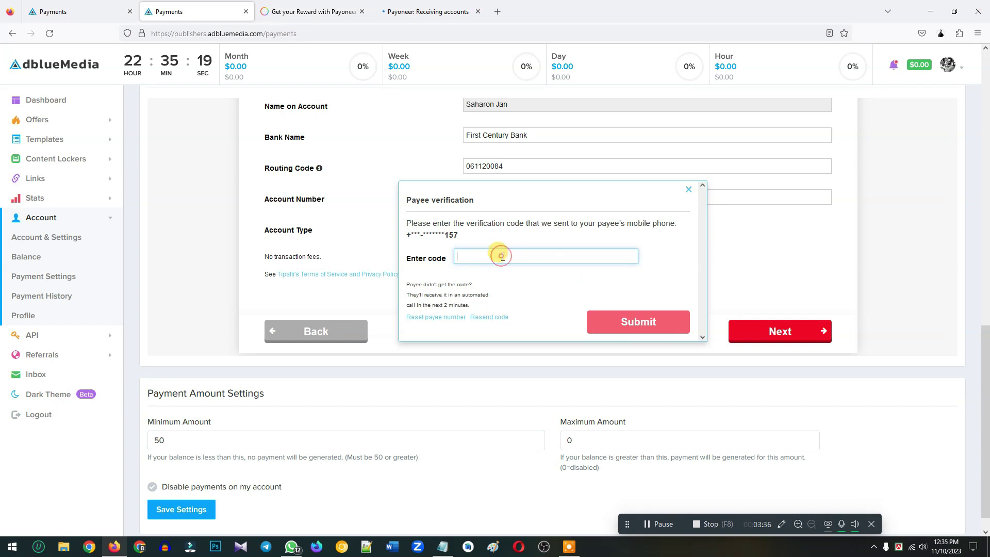
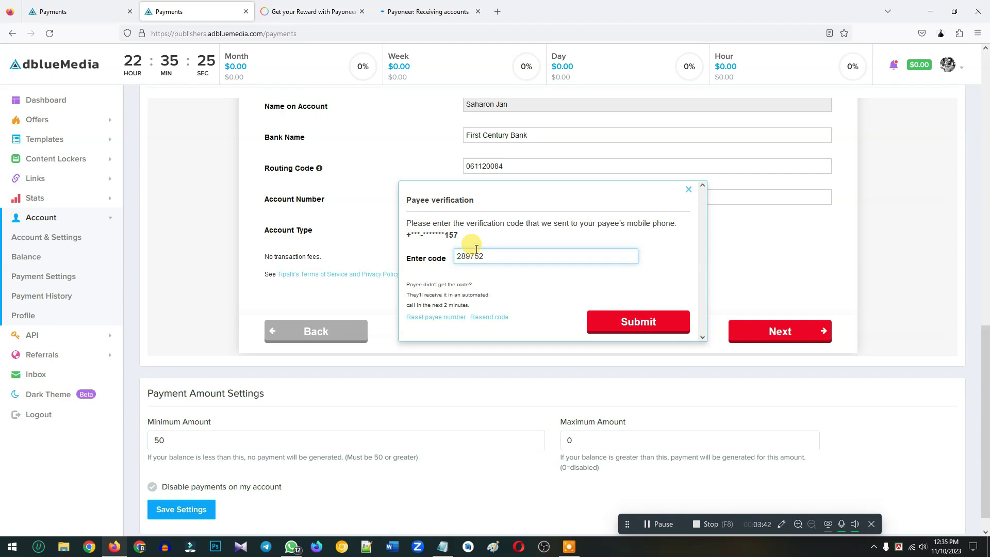
{"action": "left_click", "coordinate": [645, 319]}
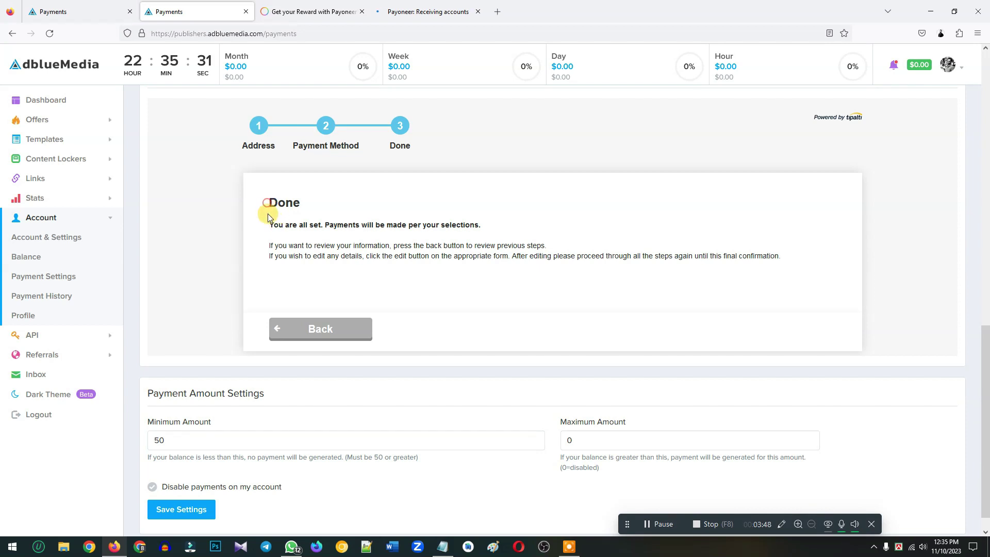
{"action": "left_click_drag", "start_coordinate": [267, 203], "coordinate": [481, 225]}
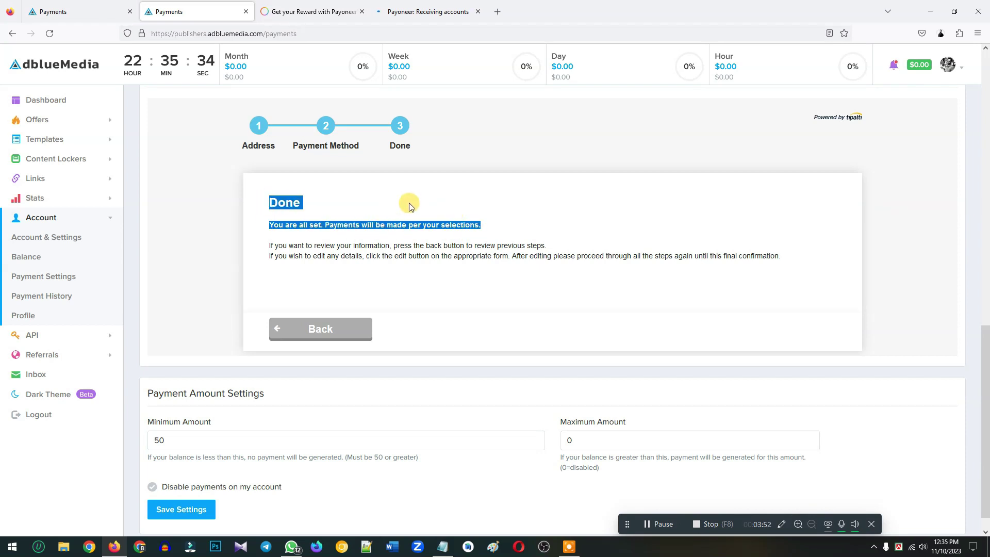